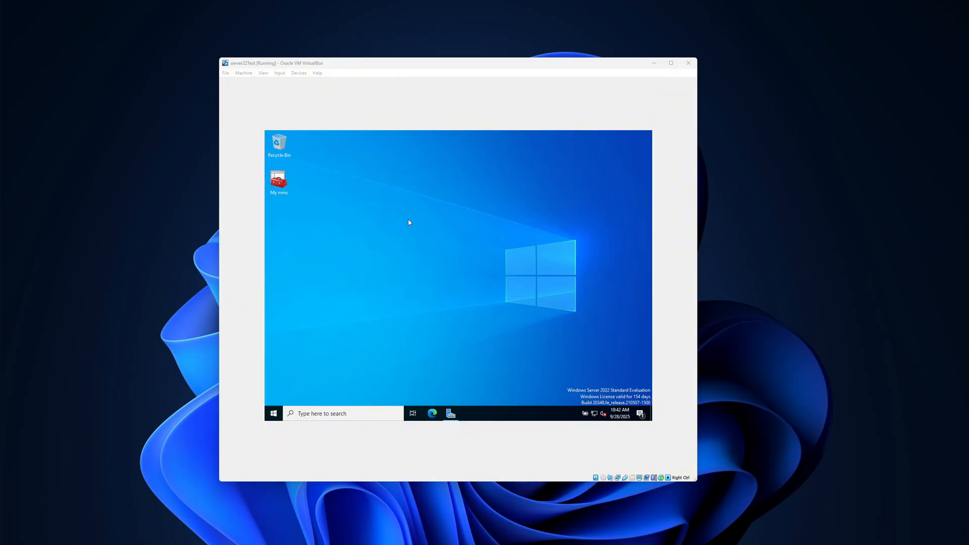
pyautogui.rightClick(409, 223)
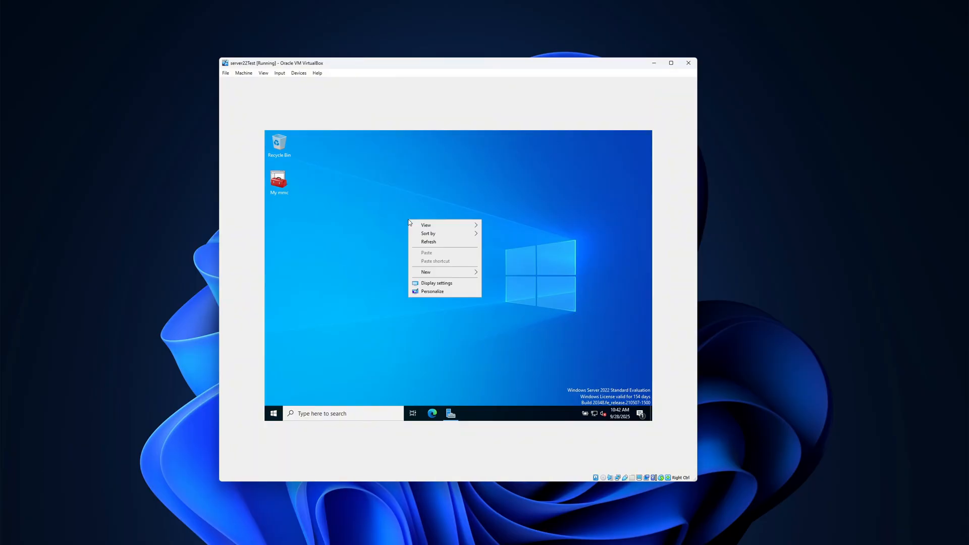
pyautogui.click(441, 245)
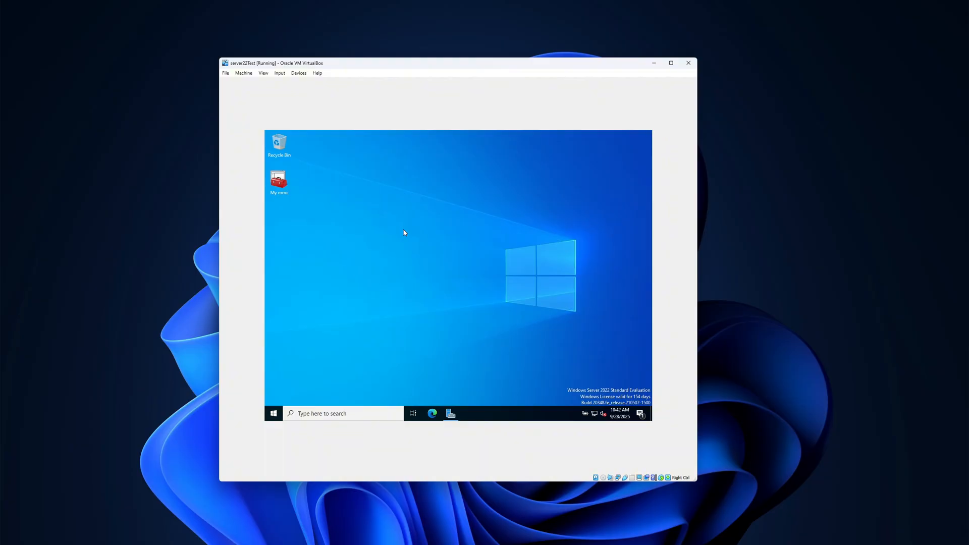
pyautogui.rightClick(438, 233)
pyautogui.click(473, 260)
# In Server Manager, start adding roles and features with a role-based installation on the server from the pool, up to the role selection.
pyautogui.click(451, 414)
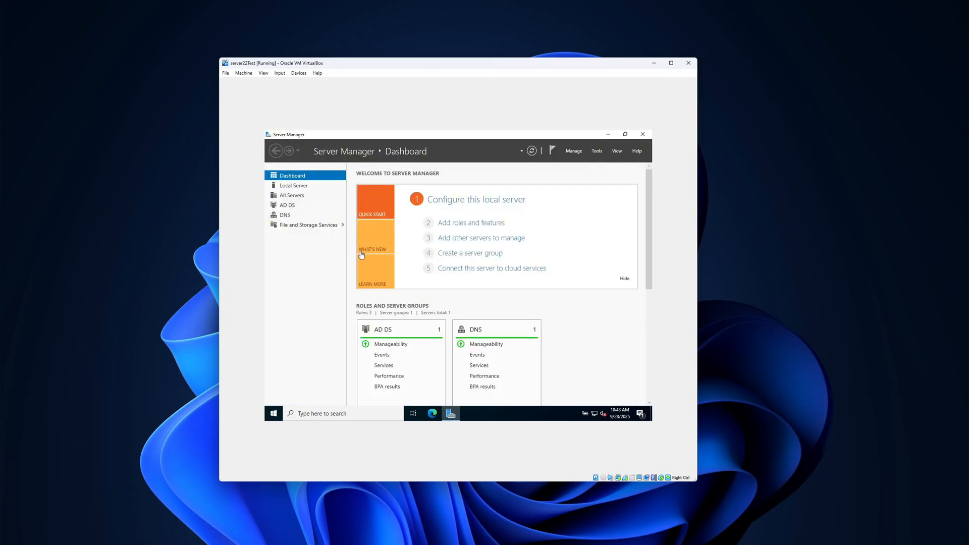
pyautogui.click(485, 222)
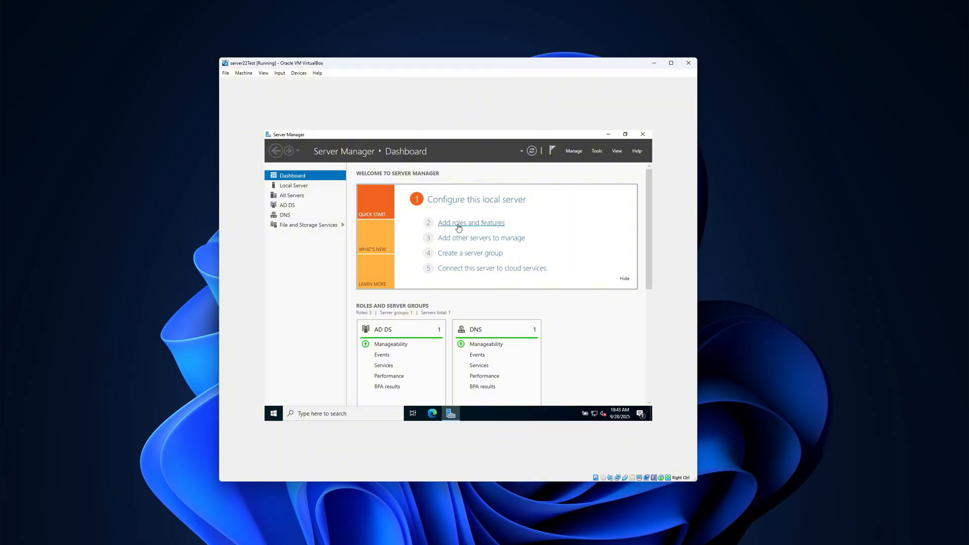
pyautogui.click(498, 364)
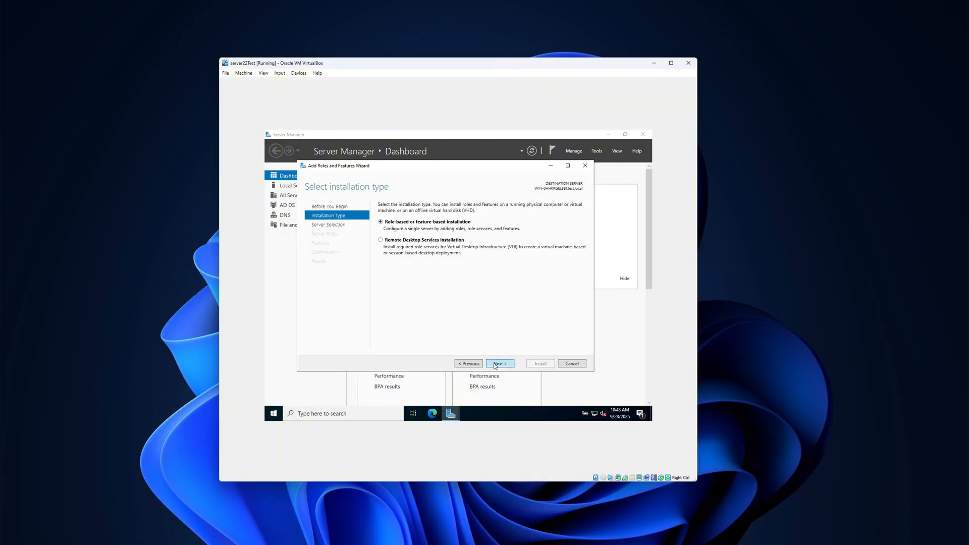
pyautogui.click(500, 365)
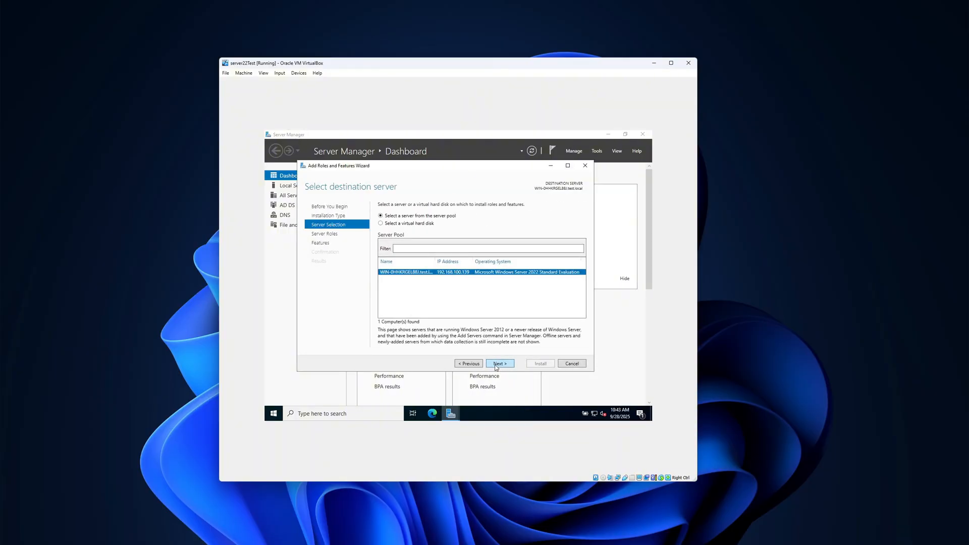
pyautogui.click(507, 365)
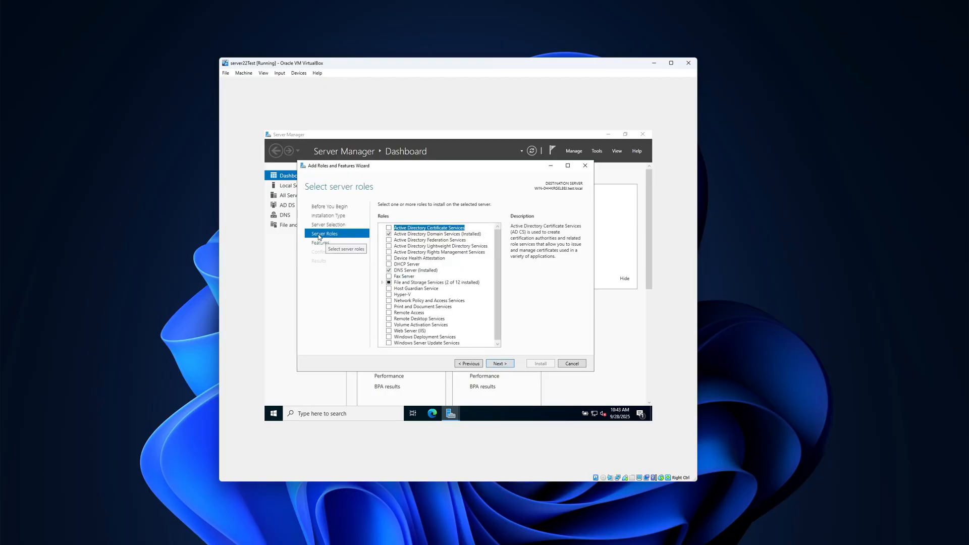
# Select File Server Resource Manager under File and iSCSI Services, including its required management tools.
pyautogui.click(383, 282)
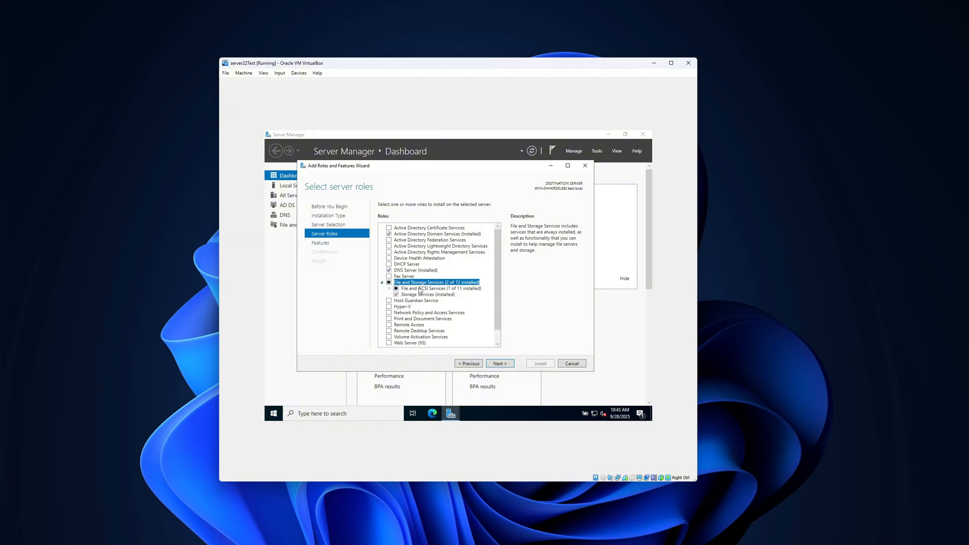
pyautogui.click(389, 289)
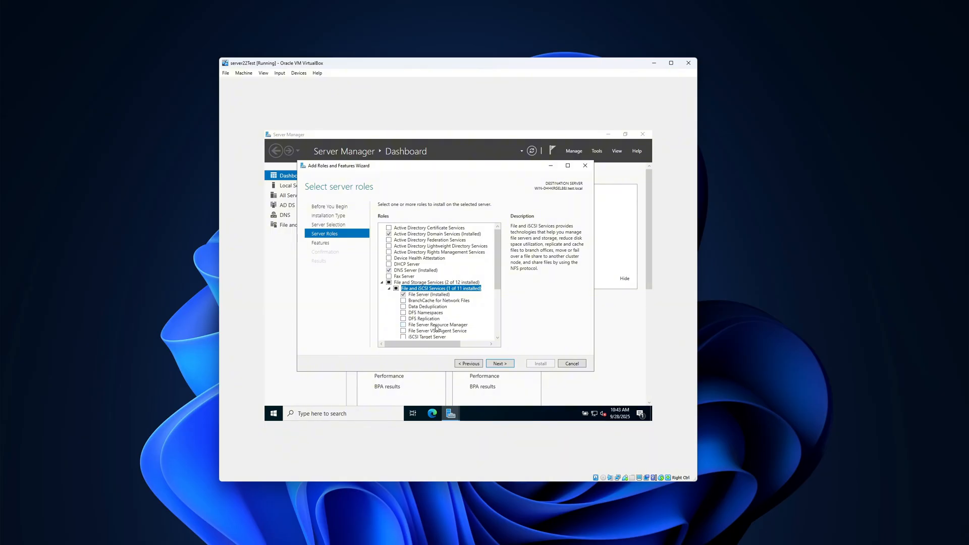
pyautogui.click(404, 324)
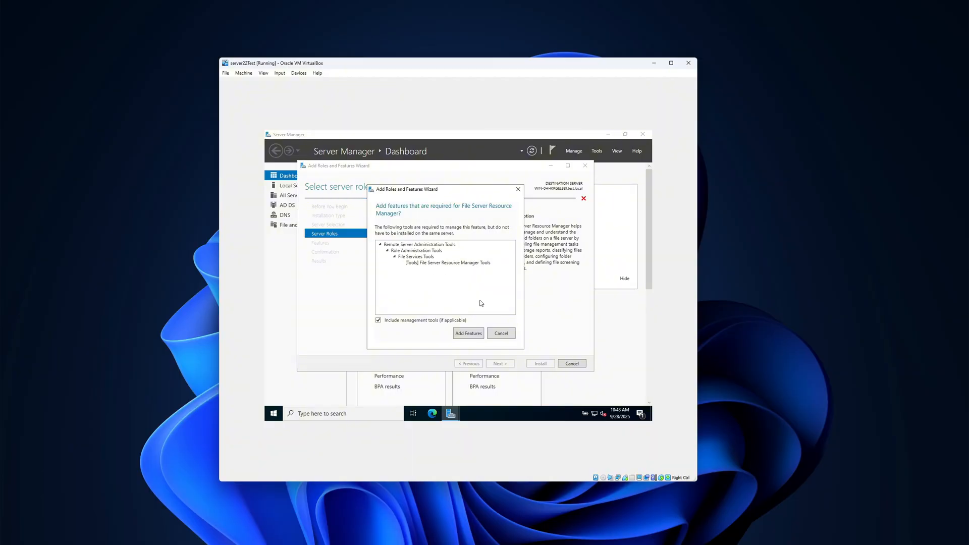
pyautogui.click(464, 334)
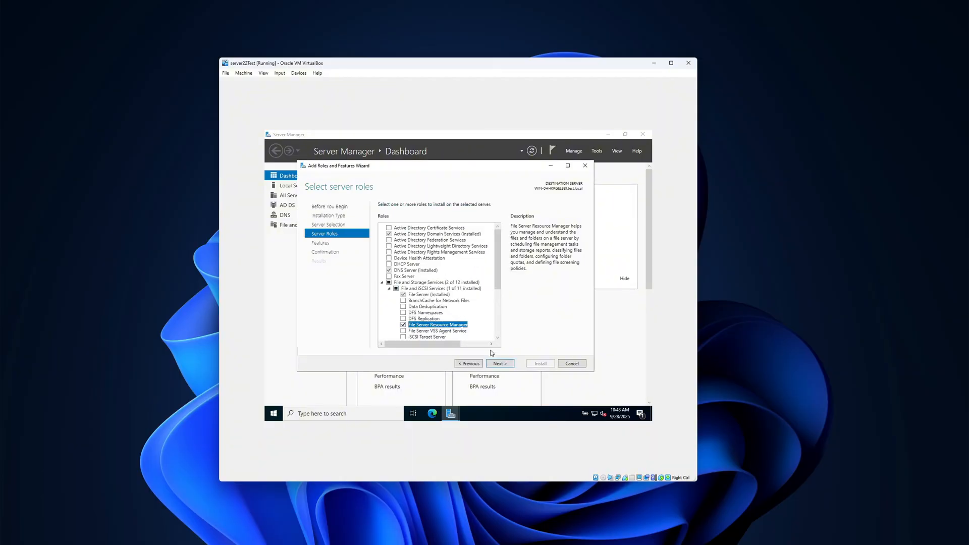
# Install the selected role service without extra features, and close the wizard and Server Manager when installation finishes.
pyautogui.click(499, 364)
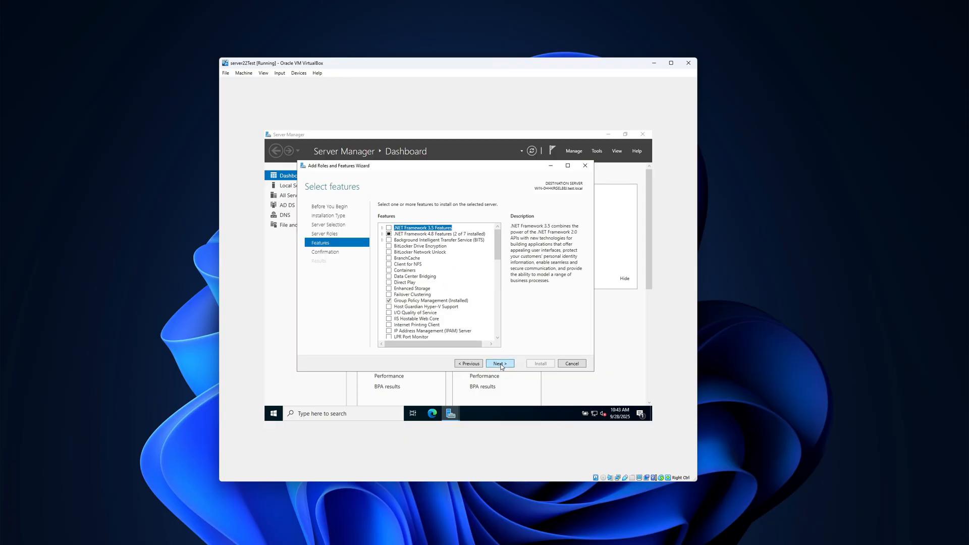
pyautogui.click(501, 364)
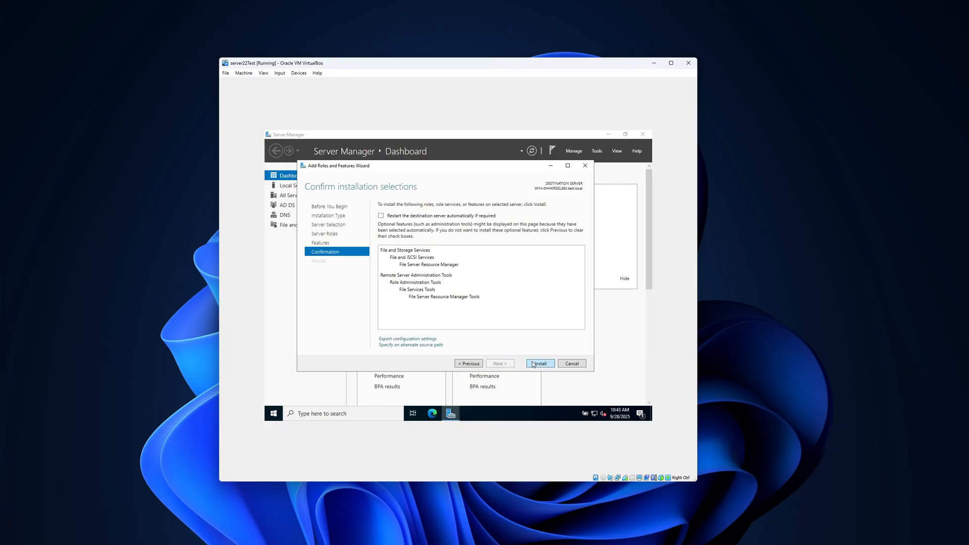
pyautogui.click(533, 364)
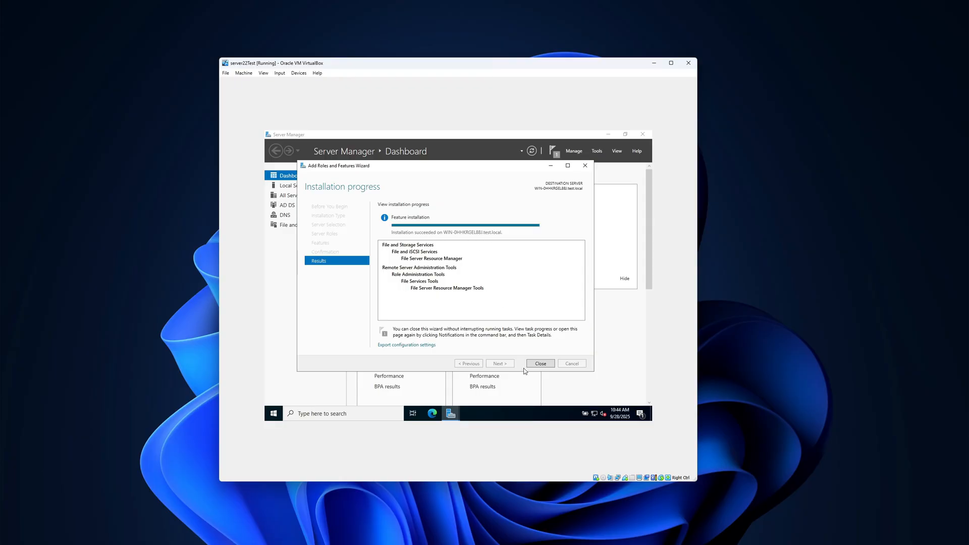
pyautogui.click(540, 365)
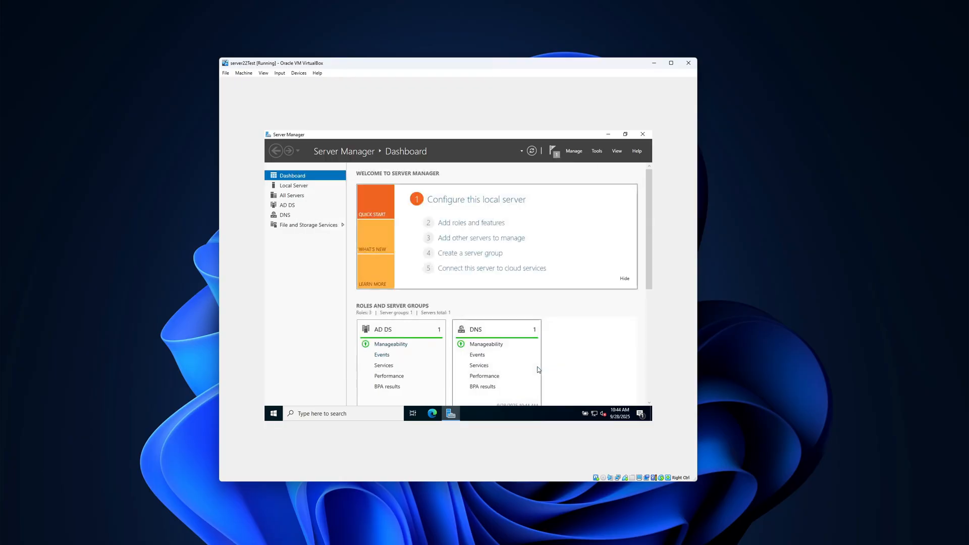
pyautogui.click(643, 134)
pyautogui.rightClick(389, 186)
pyautogui.click(414, 209)
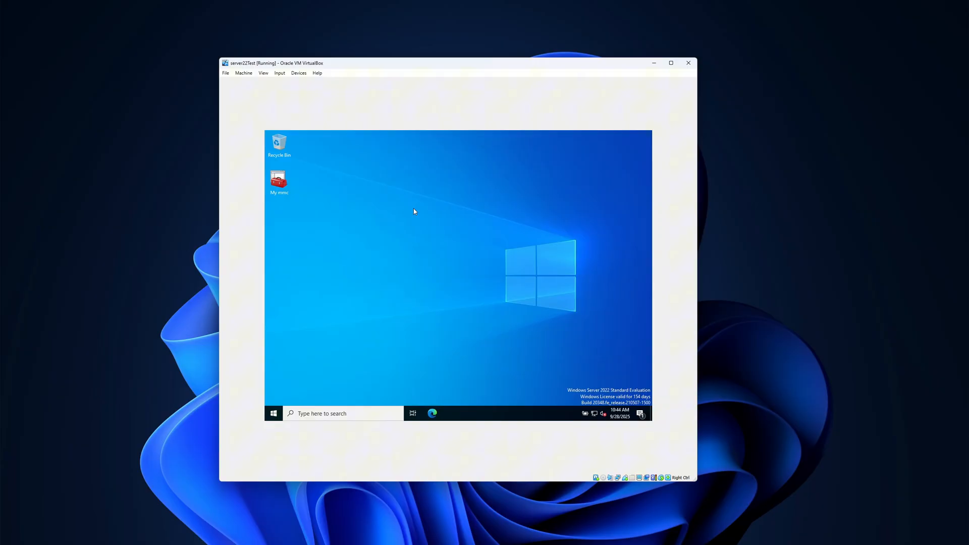
pyautogui.rightClick(431, 236)
pyautogui.click(447, 267)
# Open File Server Resource Manager from the Windows Administrative Tools.
pyautogui.click(273, 413)
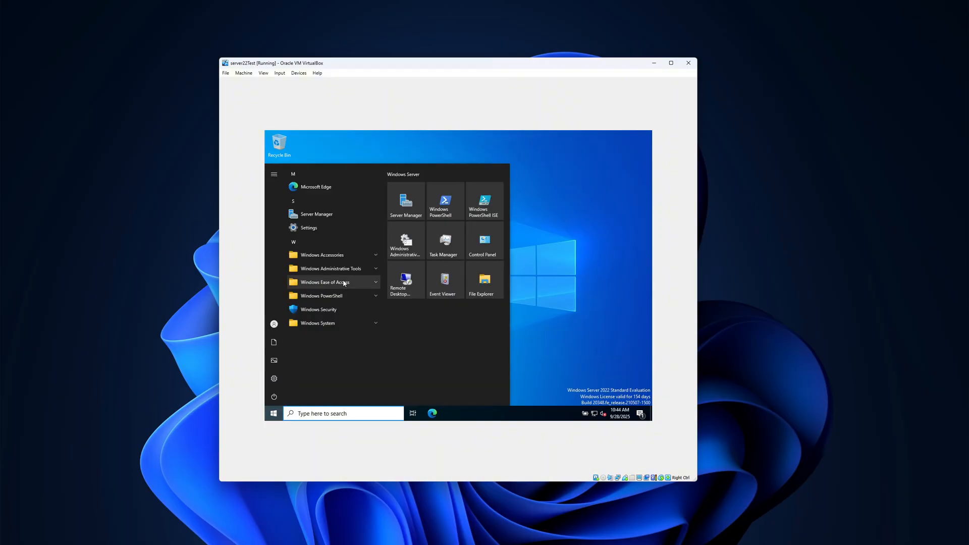
pyautogui.click(374, 273)
pyautogui.scroll(-1, 336, 336)
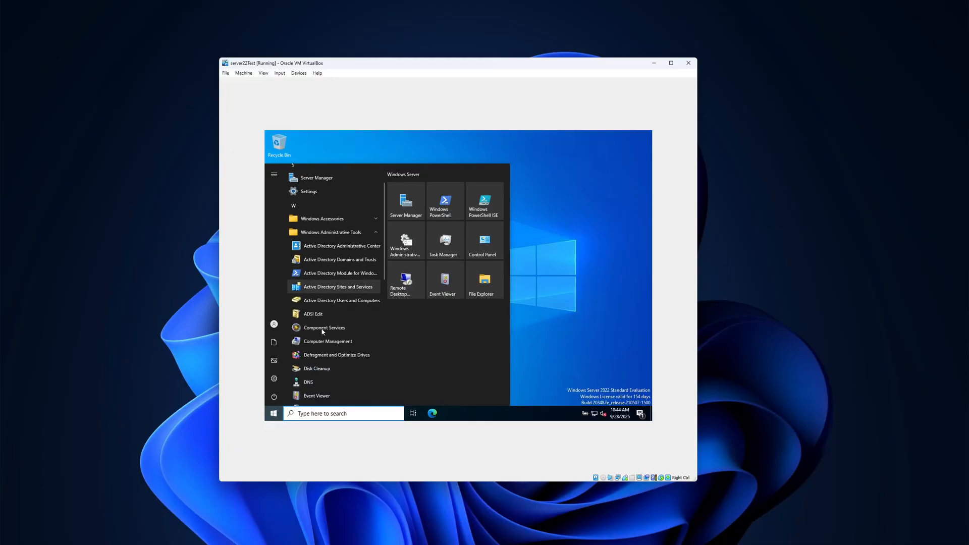
pyautogui.scroll(-1, 323, 336)
pyautogui.scroll(-1, 323, 338)
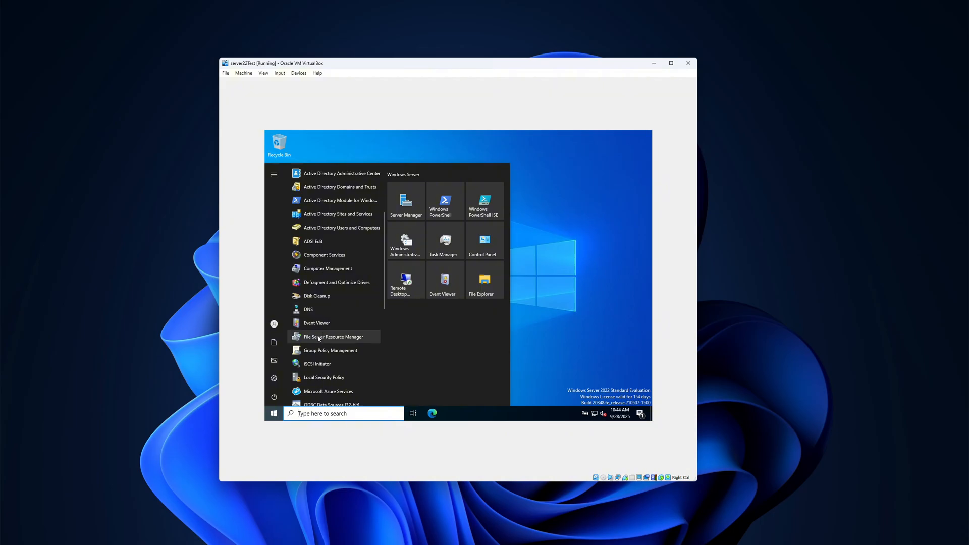
pyautogui.click(343, 343)
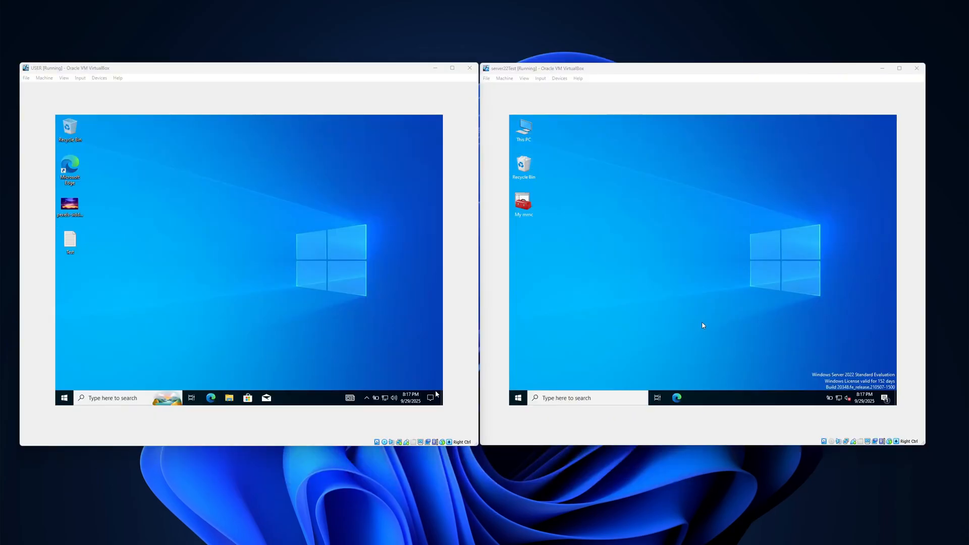
pyautogui.rightClick(640, 200)
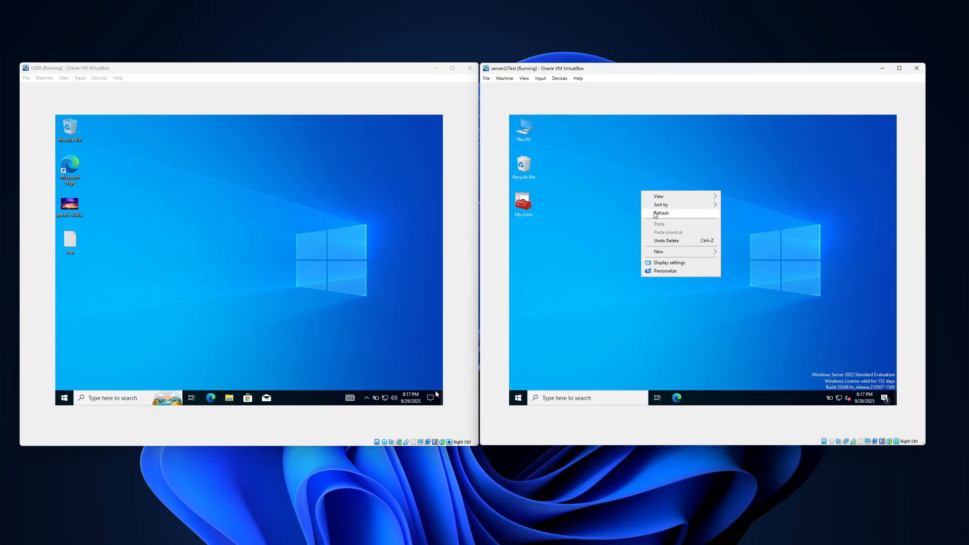
pyautogui.click(654, 215)
pyautogui.rightClick(655, 216)
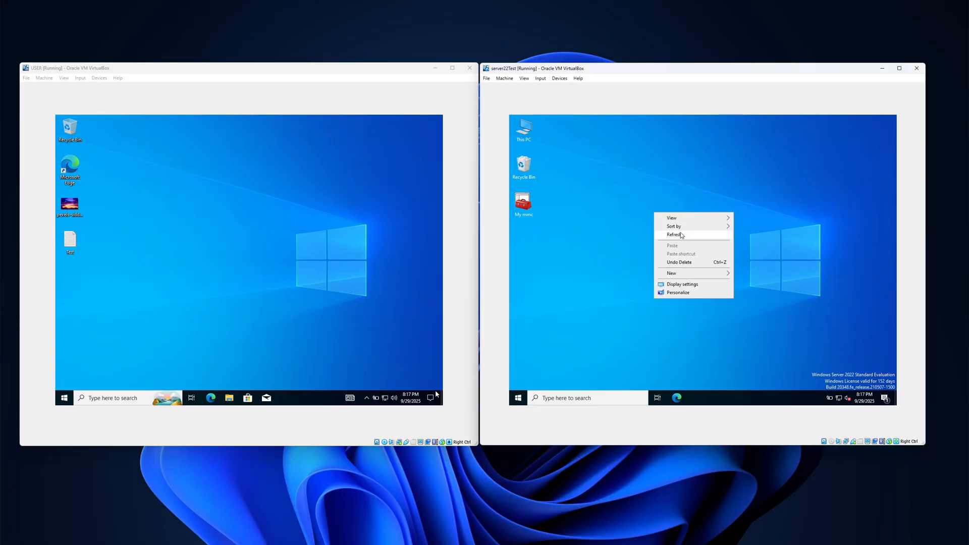
pyautogui.click(599, 197)
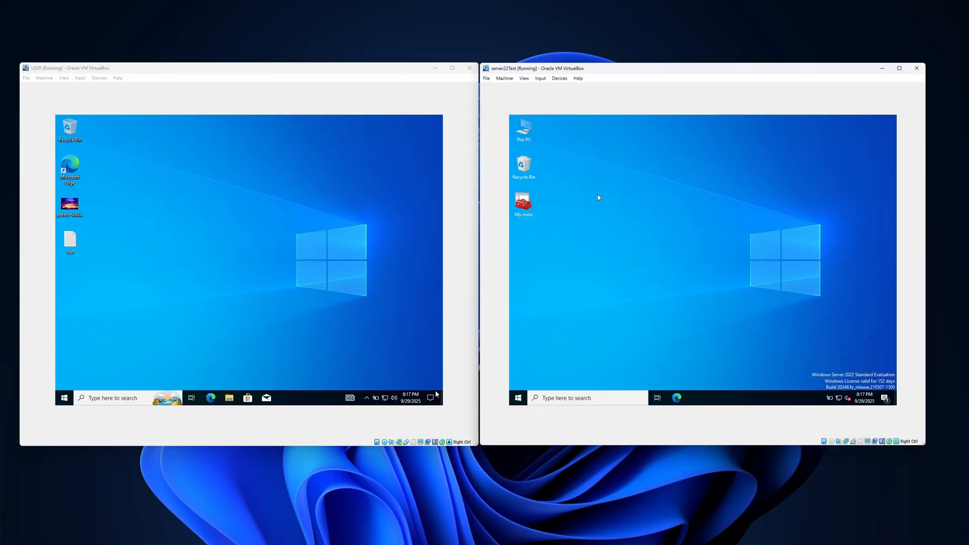
# Create a folder named Share in the server's Documents folder.
pyautogui.doubleClick(528, 134)
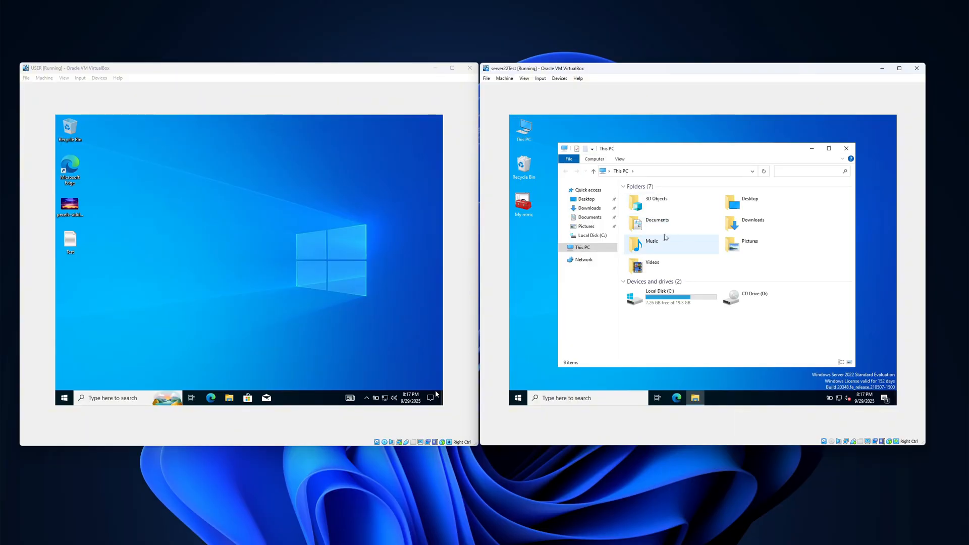
pyautogui.click(588, 217)
pyautogui.rightClick(672, 228)
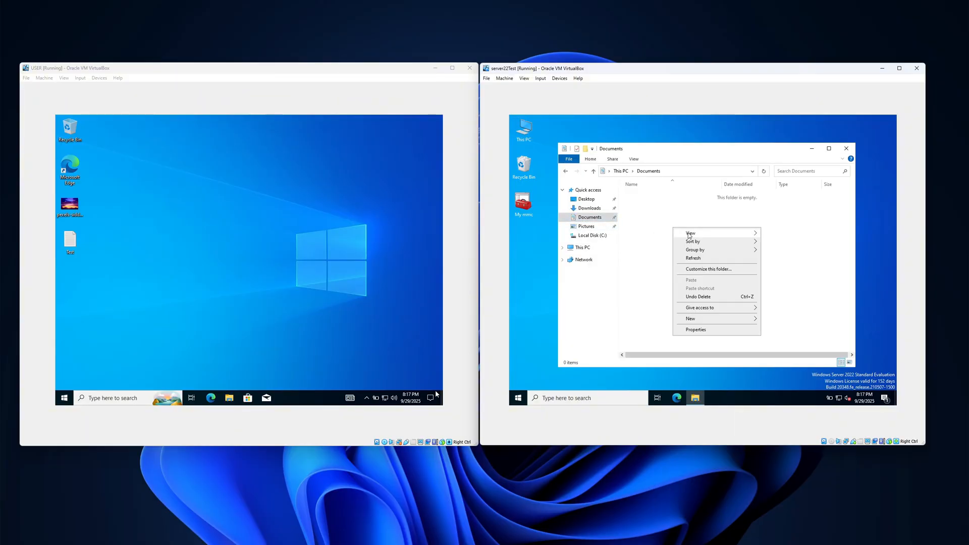
pyautogui.moveTo(705, 322)
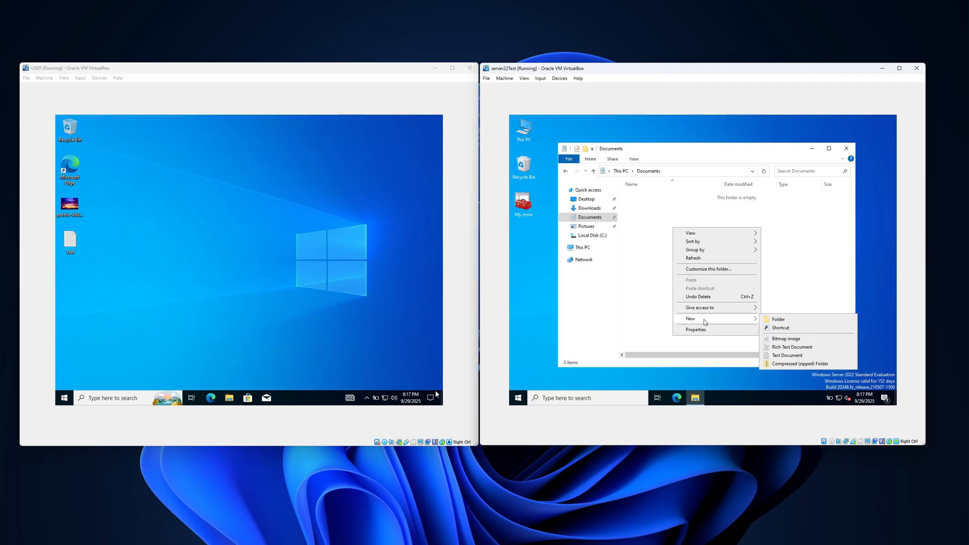
pyautogui.click(779, 320)
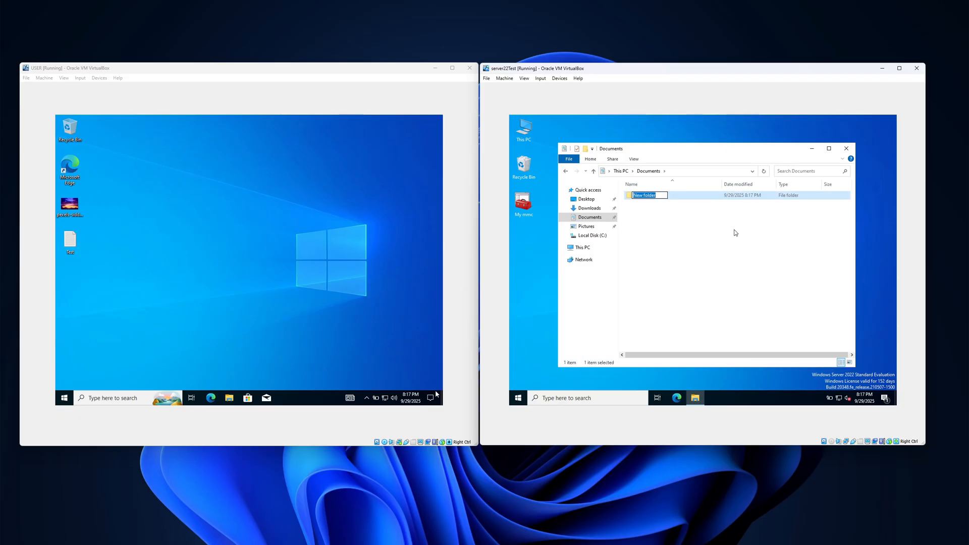
pyautogui.write('Share')
pyautogui.press('Return')
# Enable sharing of the Share folder in its advanced sharing settings, with Share as the share name.
pyautogui.rightClick(643, 201)
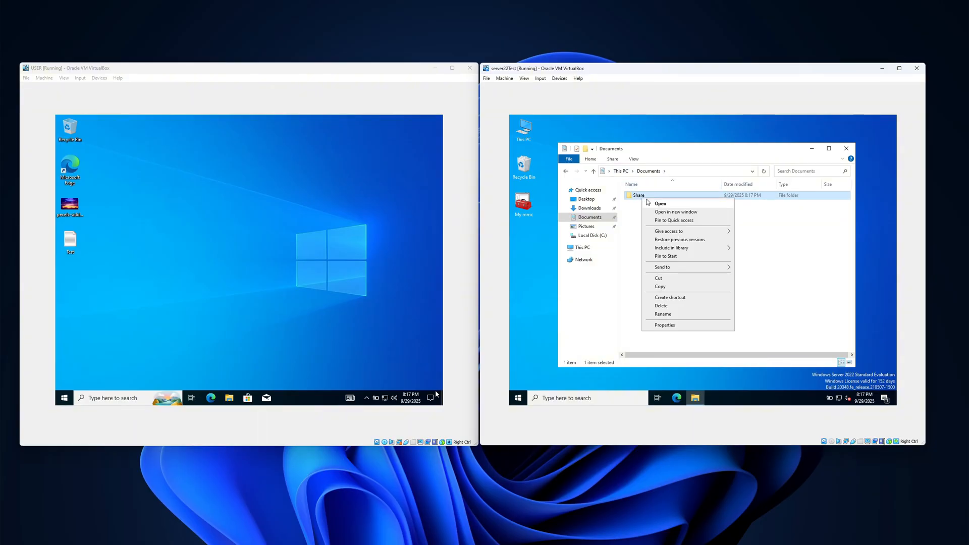
pyautogui.click(664, 326)
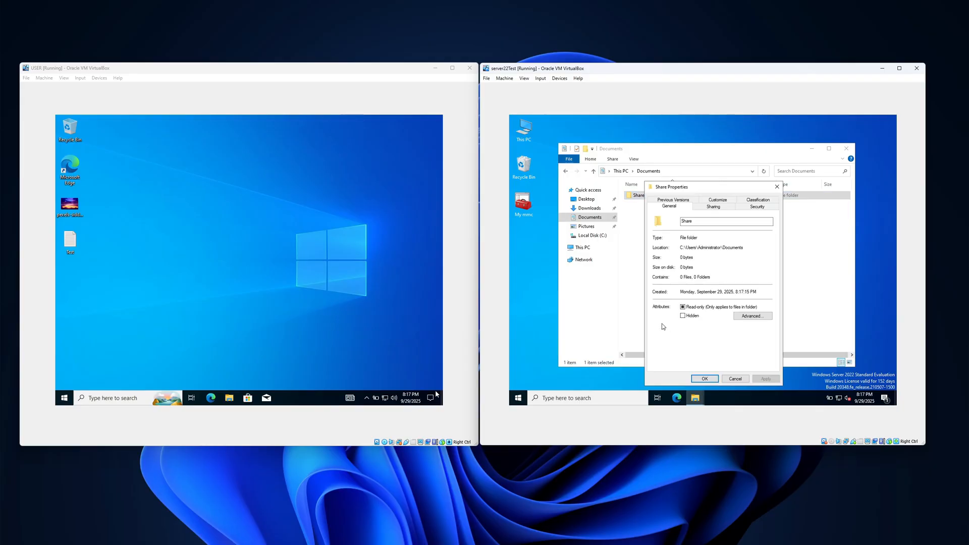
pyautogui.click(730, 210)
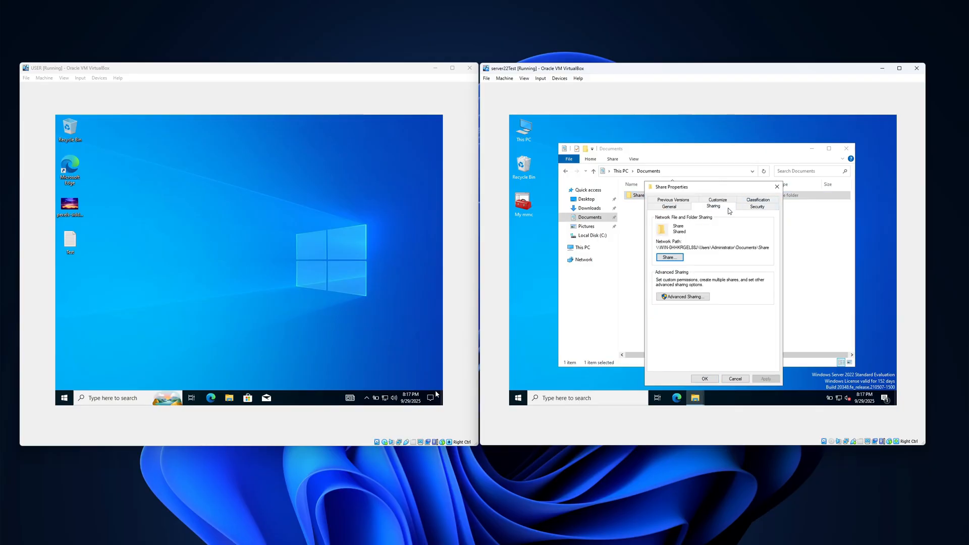
pyautogui.click(681, 297)
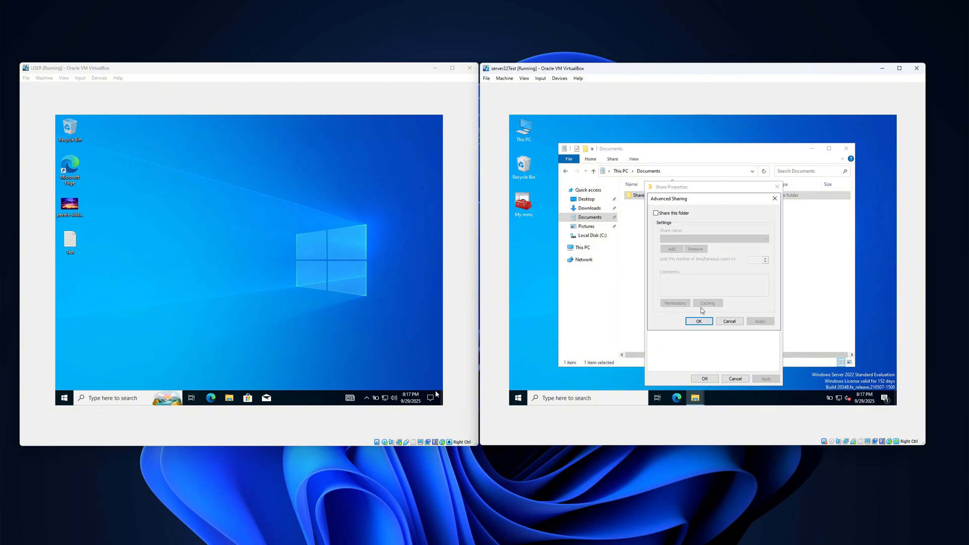
pyautogui.click(656, 213)
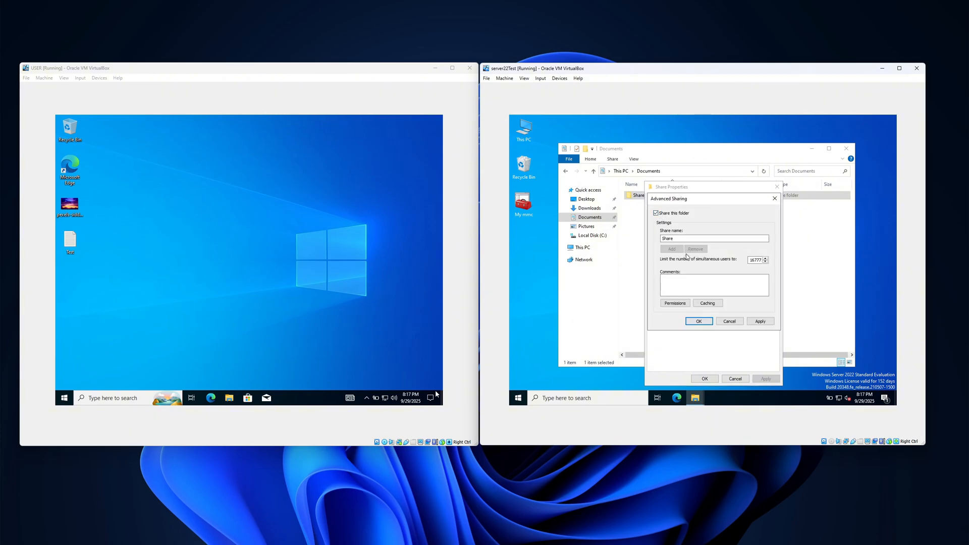
# Add the Domain Users group from test.local to the share permissions of the Share folder.
pyautogui.click(675, 302)
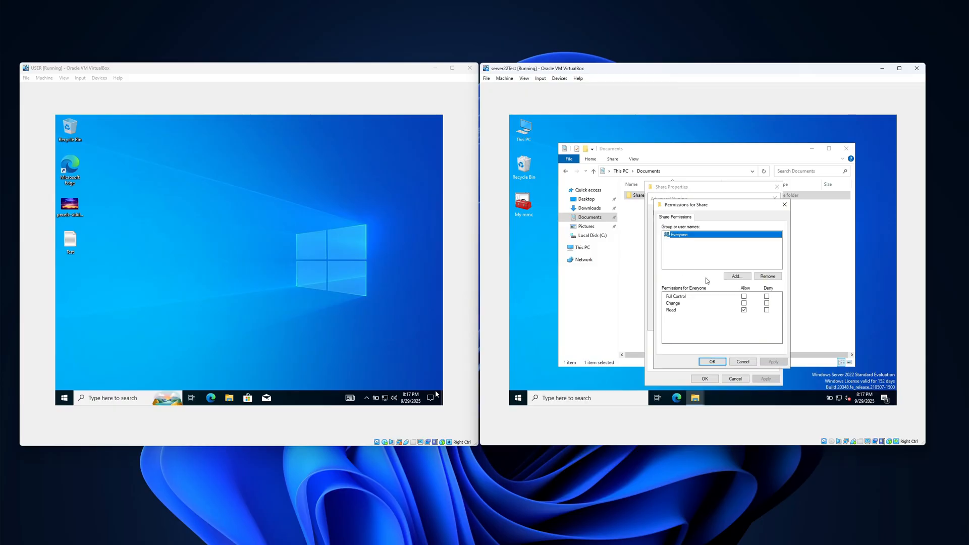
pyautogui.click(739, 276)
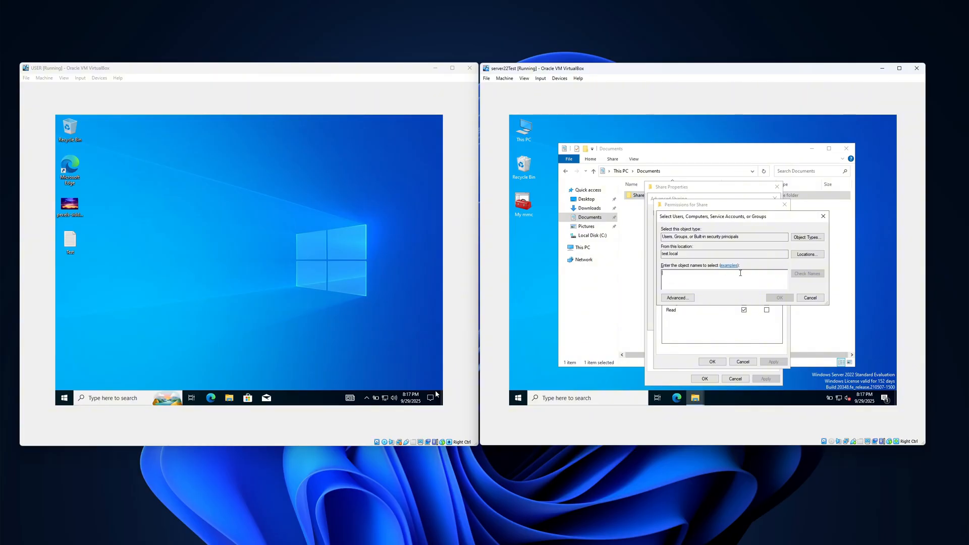
pyautogui.write('D')
pyautogui.click(804, 272)
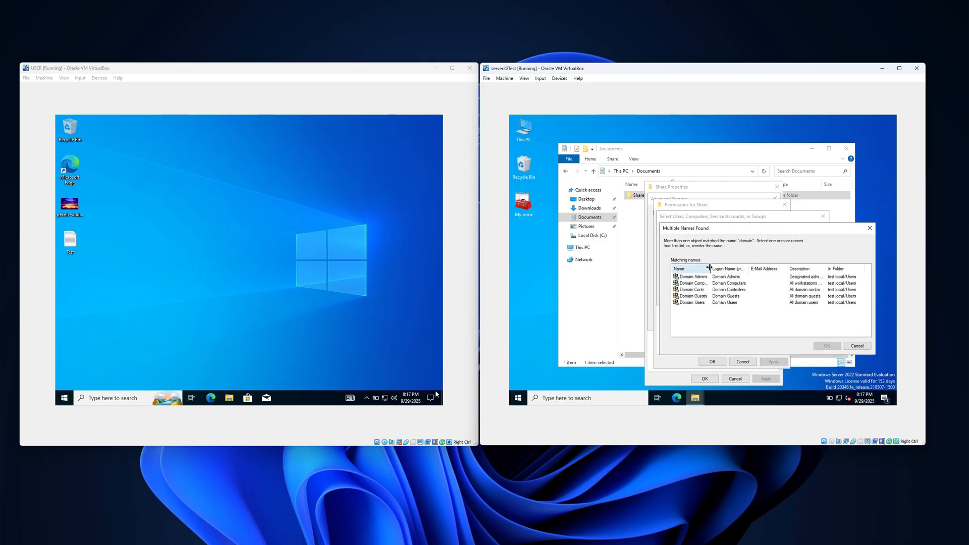
pyautogui.doubleClick(709, 268)
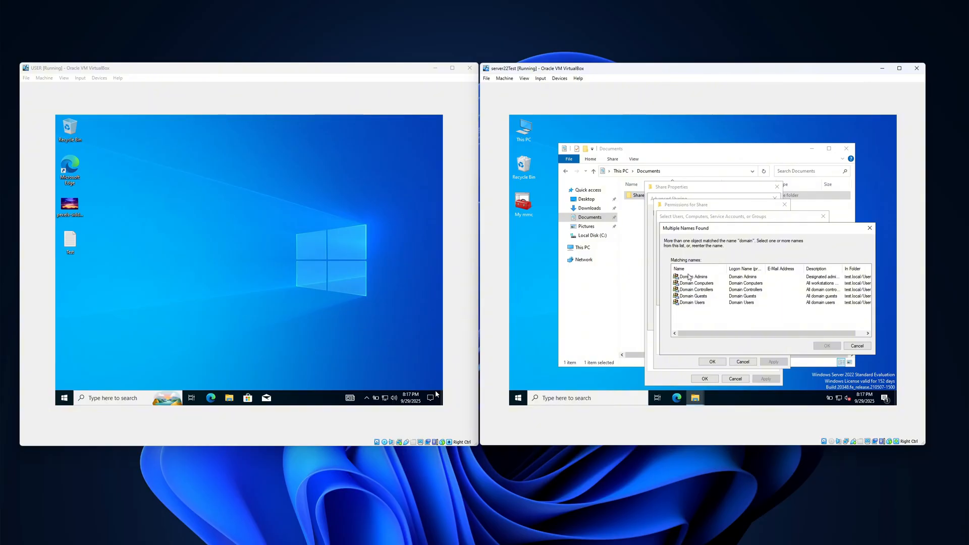
pyautogui.click(689, 277)
pyautogui.click(695, 303)
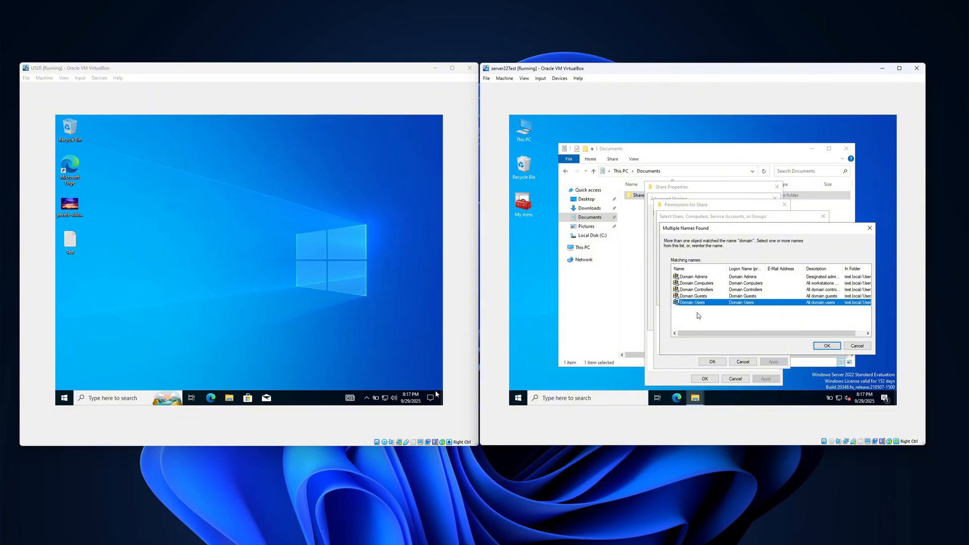
pyautogui.click(828, 346)
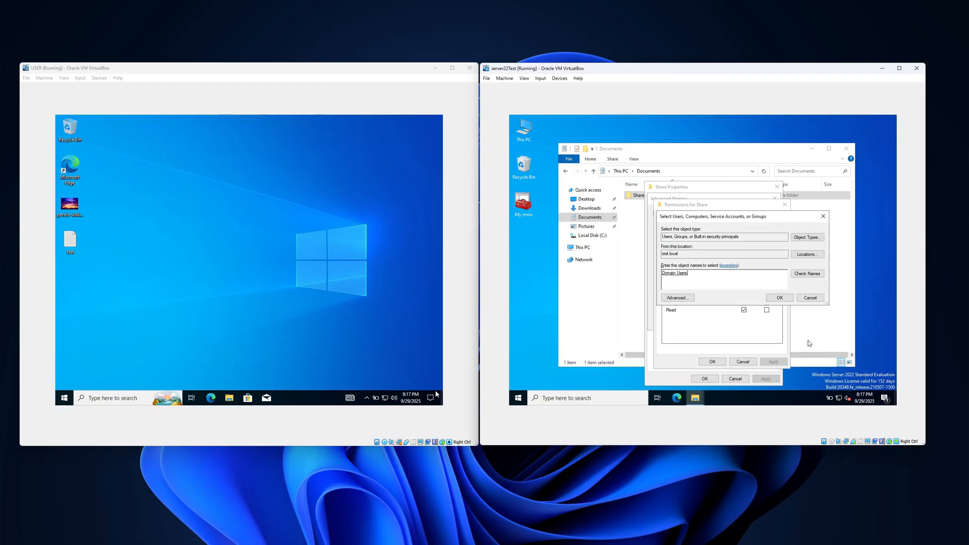
pyautogui.click(780, 298)
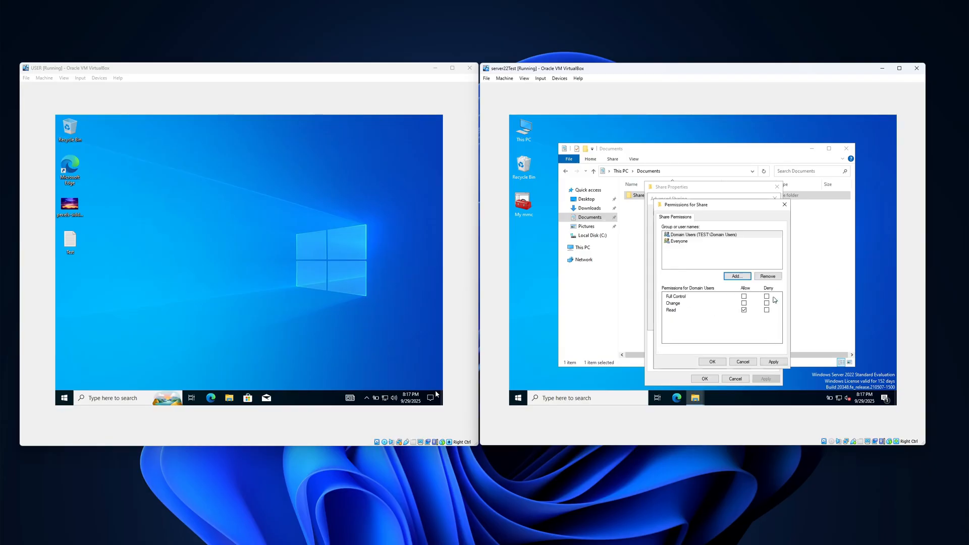
# Allow Domain Users Full Control over the share, apply the advanced sharing settings, and display the folder's security permissions.
pyautogui.click(744, 297)
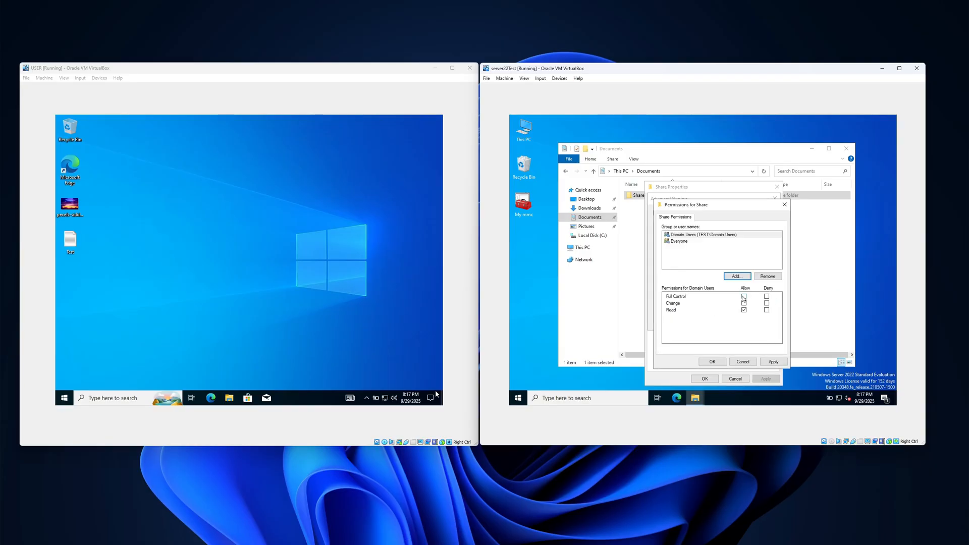
pyautogui.click(773, 362)
pyautogui.click(715, 366)
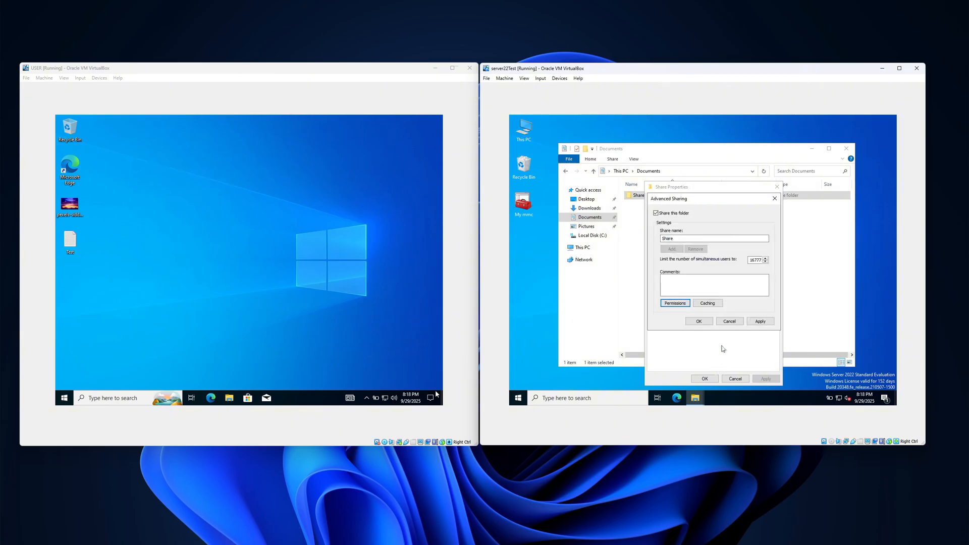
pyautogui.click(761, 324)
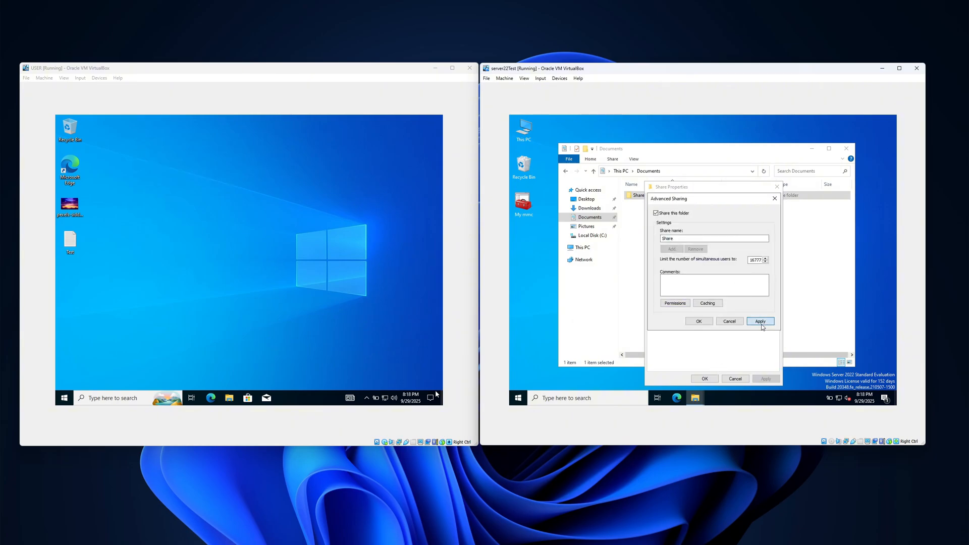
pyautogui.click(706, 322)
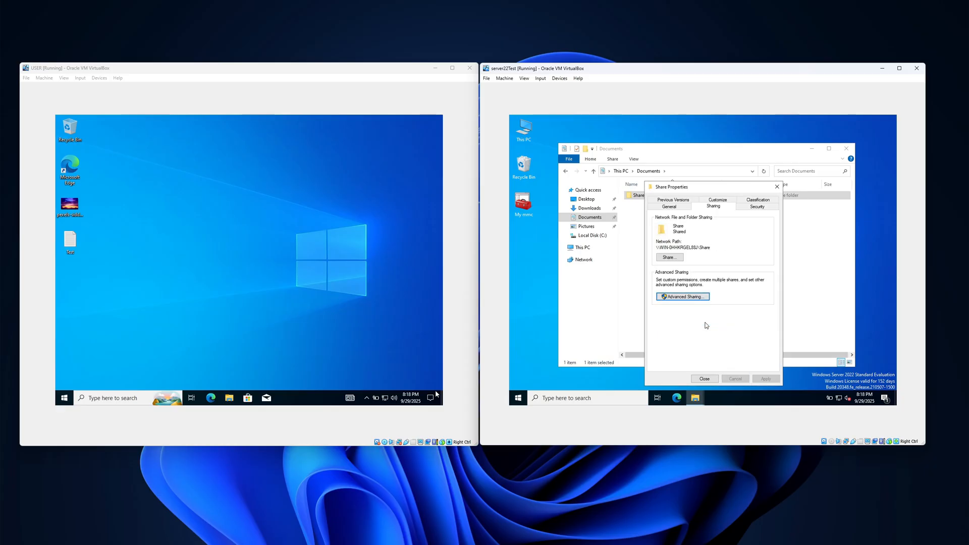
pyautogui.click(758, 208)
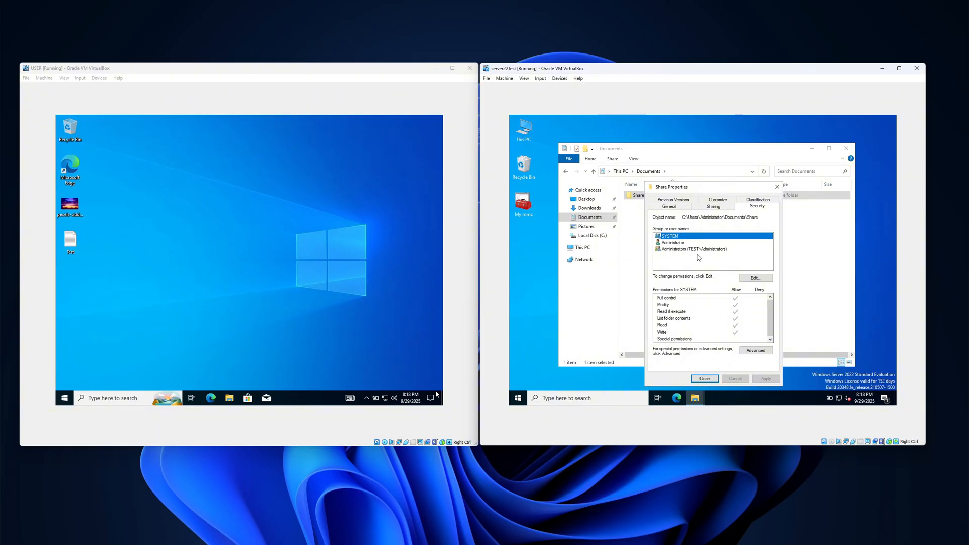
# On the USER machine, browse to \\192.168.100.139 in File Explorer and try to open the Share folder.
pyautogui.click(230, 398)
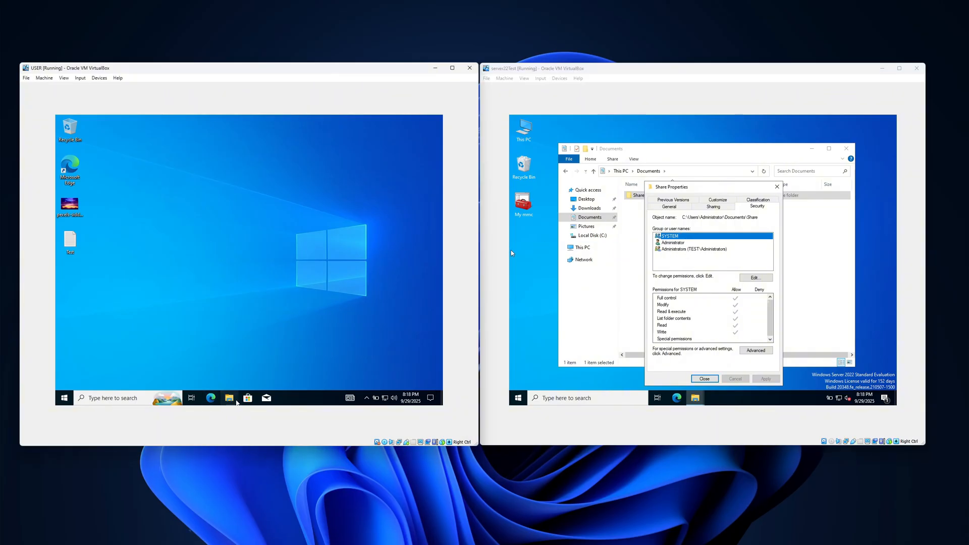
pyautogui.click(210, 170)
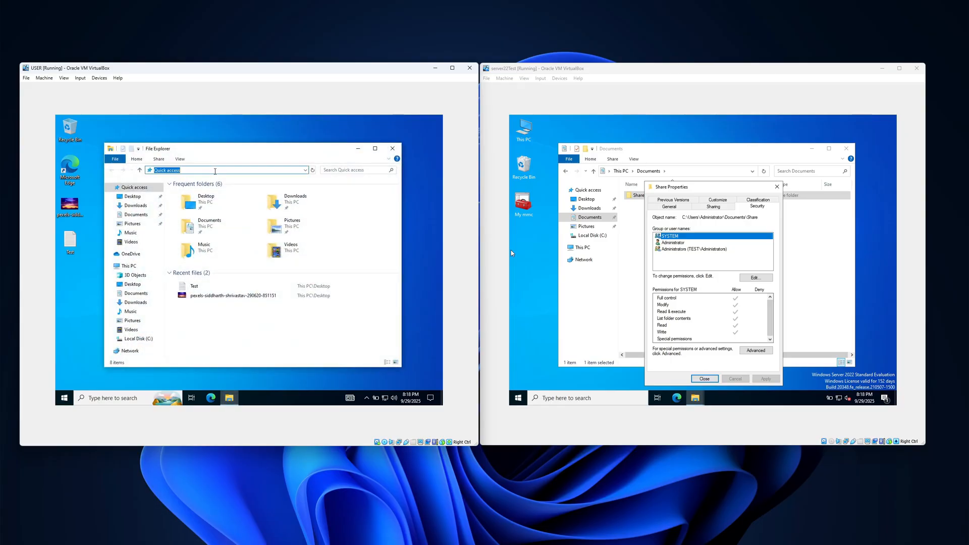
pyautogui.write('\\\\')
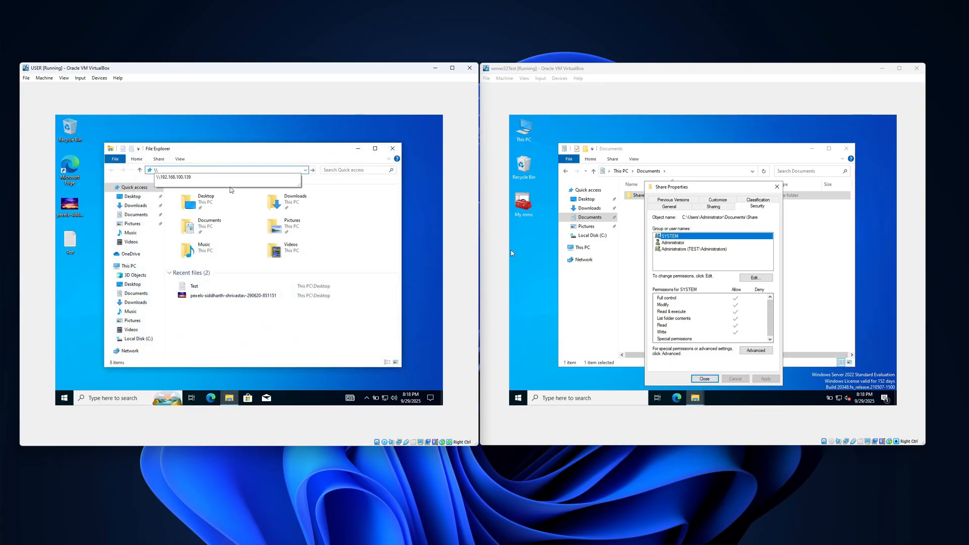
pyautogui.write('192')
pyautogui.press('Down')
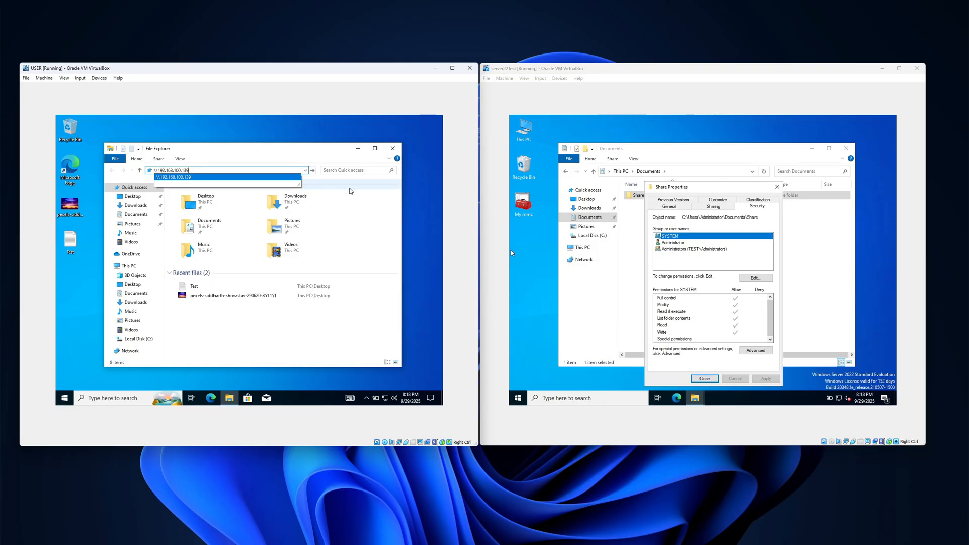
pyautogui.press('Return')
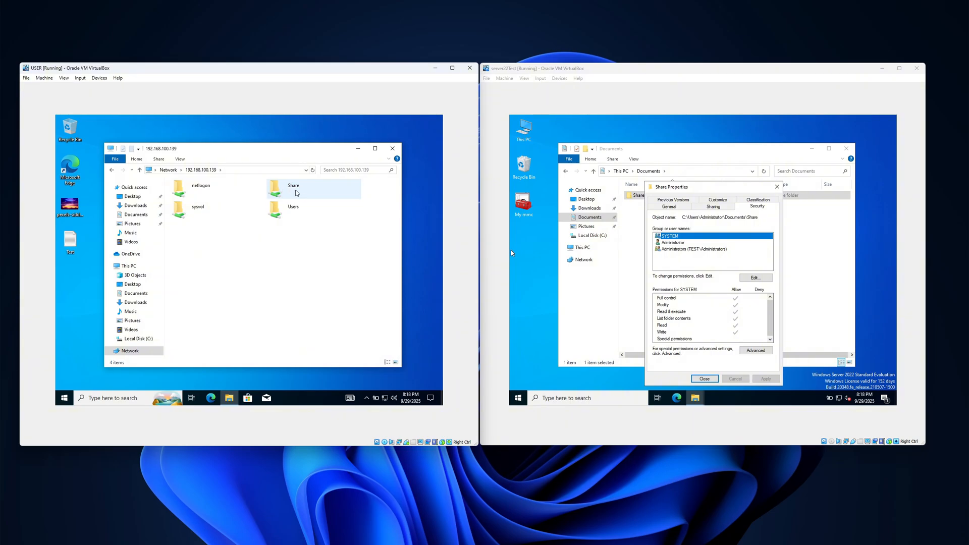
pyautogui.doubleClick(296, 192)
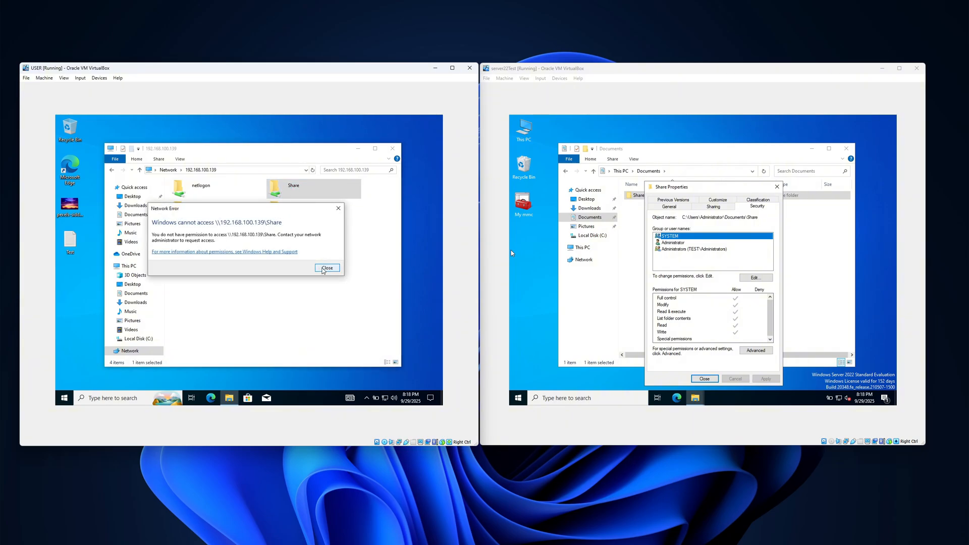
pyautogui.click(324, 269)
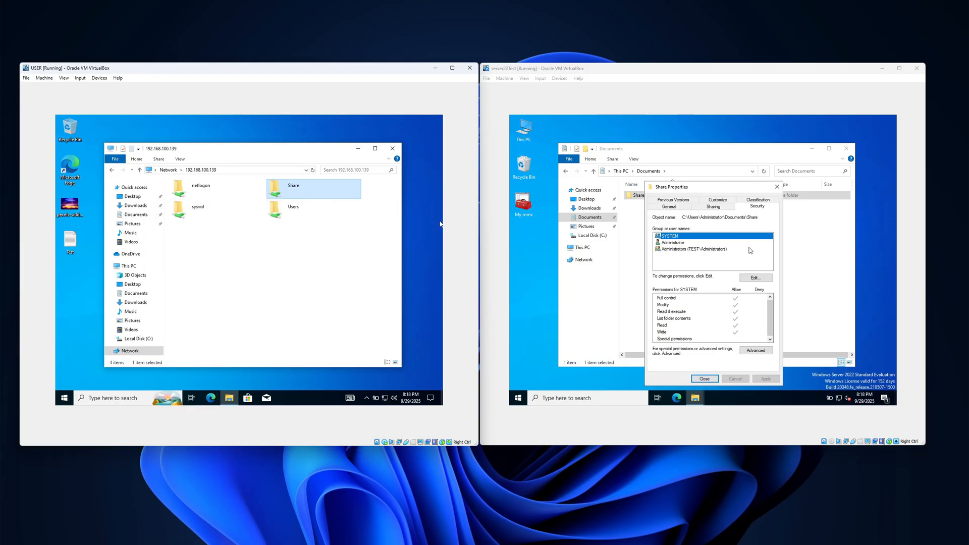
# On the server, add Domain Users to the Share folder's security permissions with the default rights, and close its properties.
pyautogui.click(755, 279)
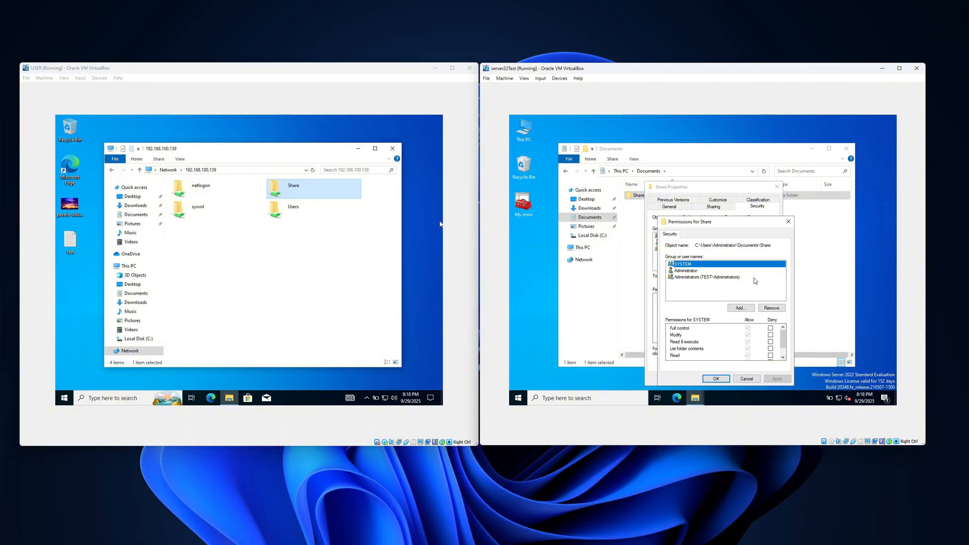
pyautogui.click(746, 306)
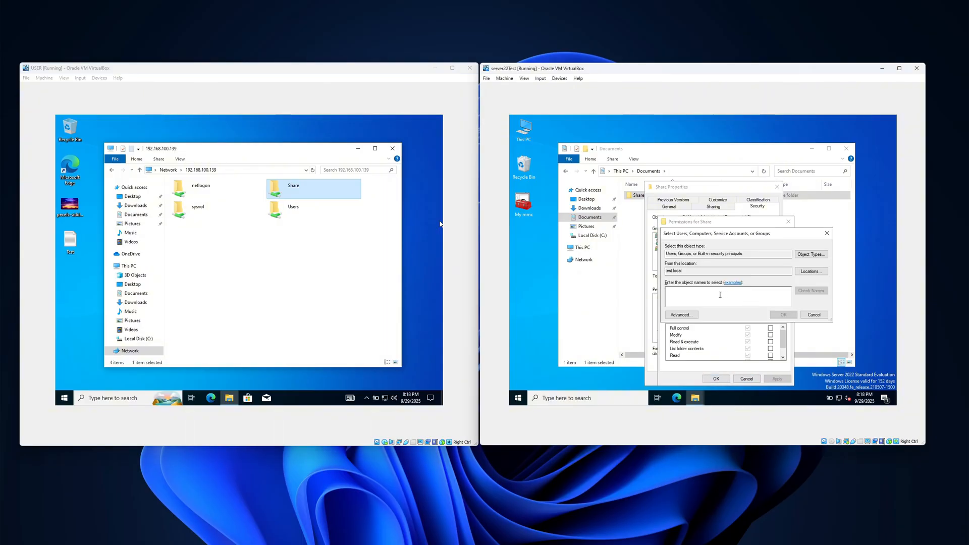
pyautogui.write('domain')
pyautogui.click(800, 292)
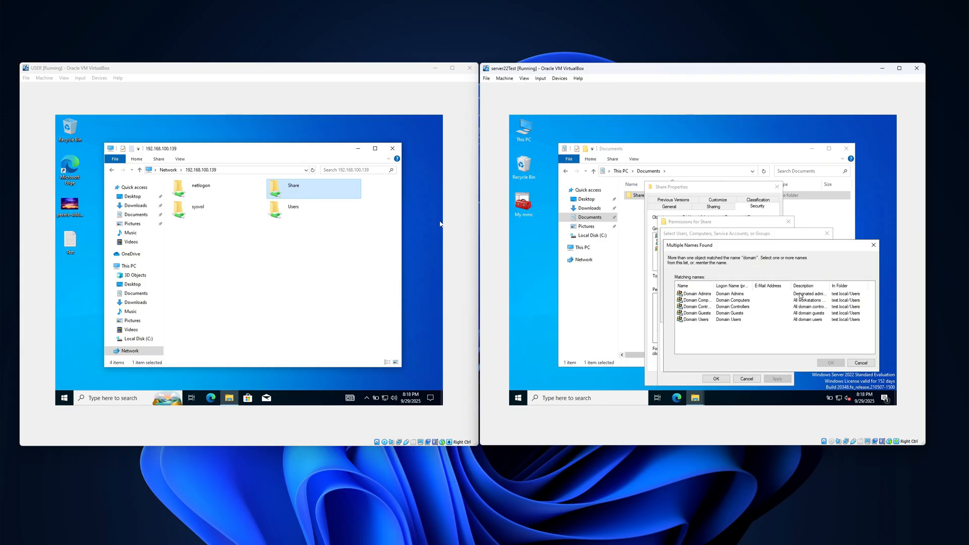
pyautogui.click(701, 321)
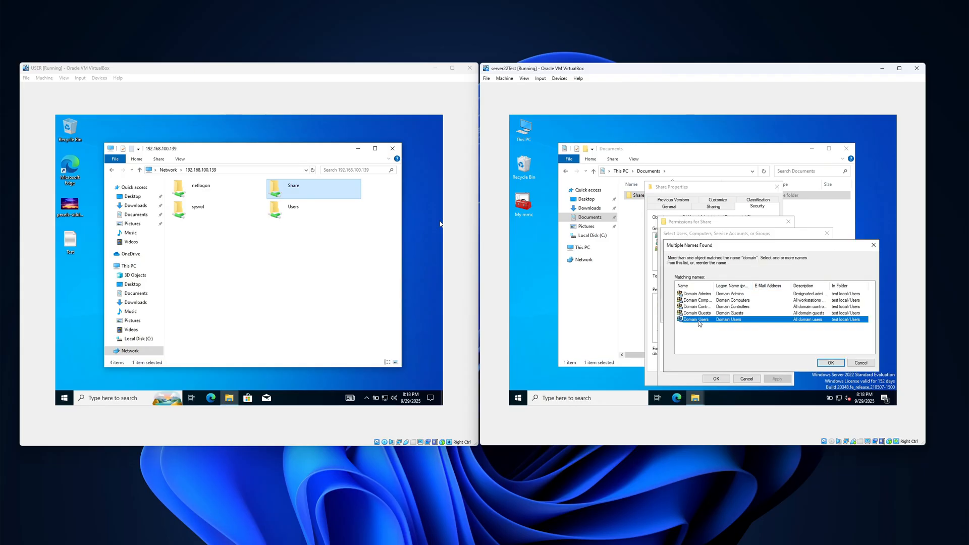
pyautogui.click(831, 364)
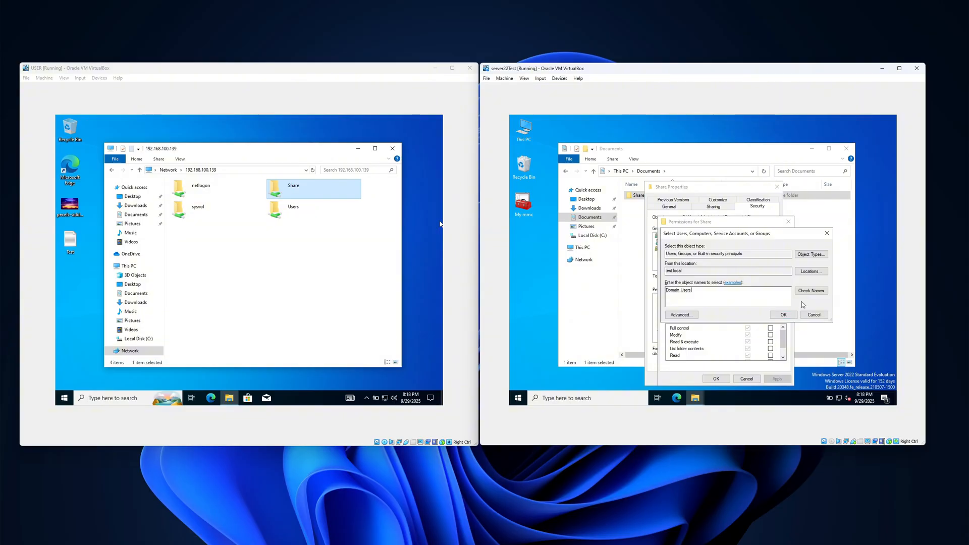
pyautogui.click(784, 314)
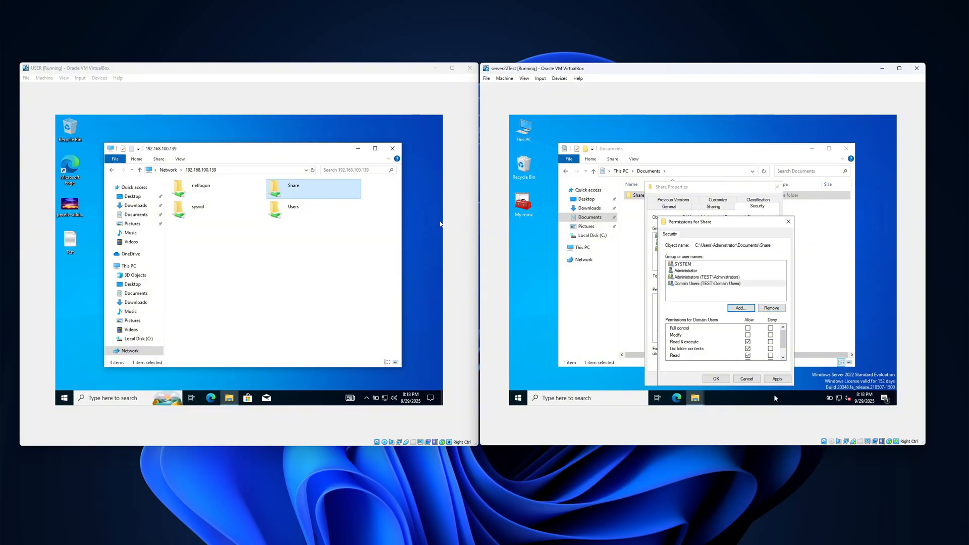
pyautogui.click(778, 379)
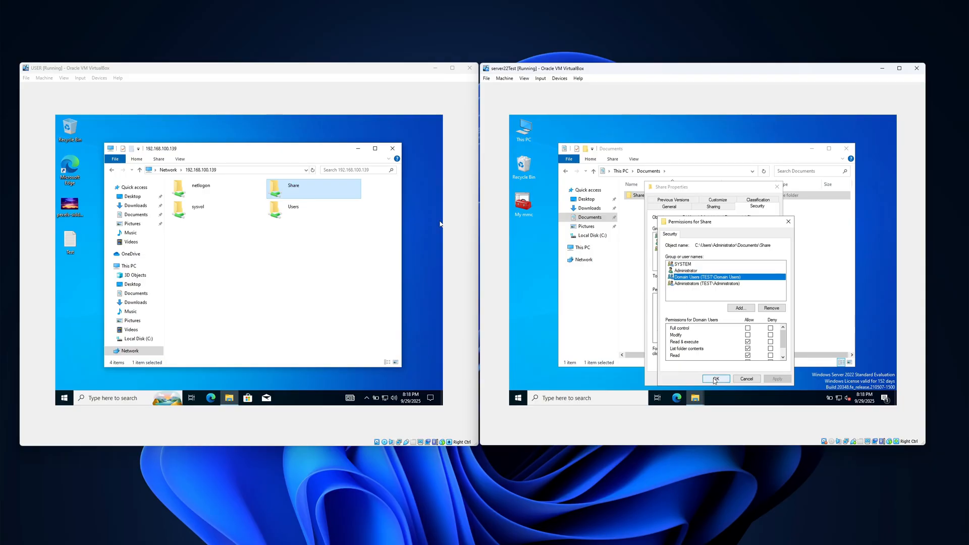
pyautogui.click(715, 380)
pyautogui.click(705, 379)
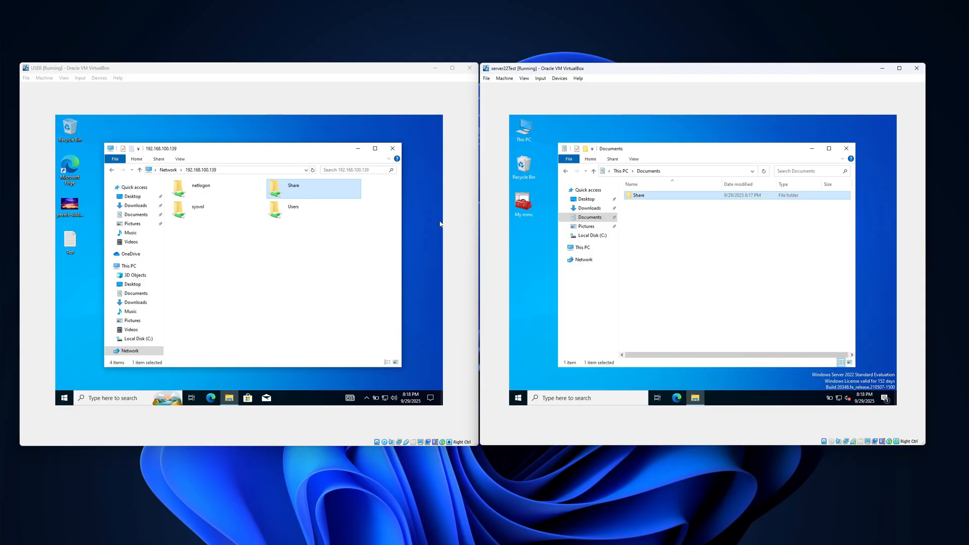
# On the USER machine, open the Share network folder to test access, and return to the server's list of shares.
pyautogui.doubleClick(290, 194)
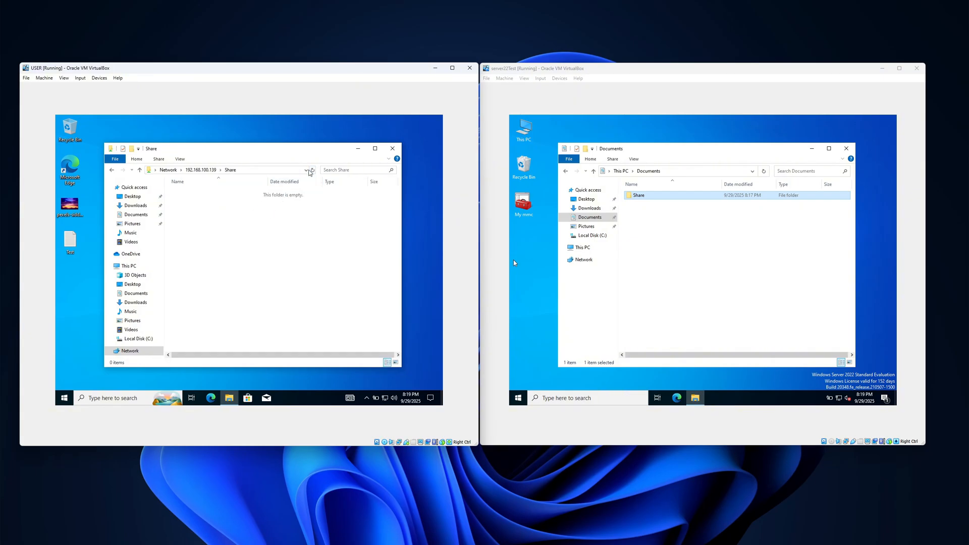
pyautogui.click(111, 170)
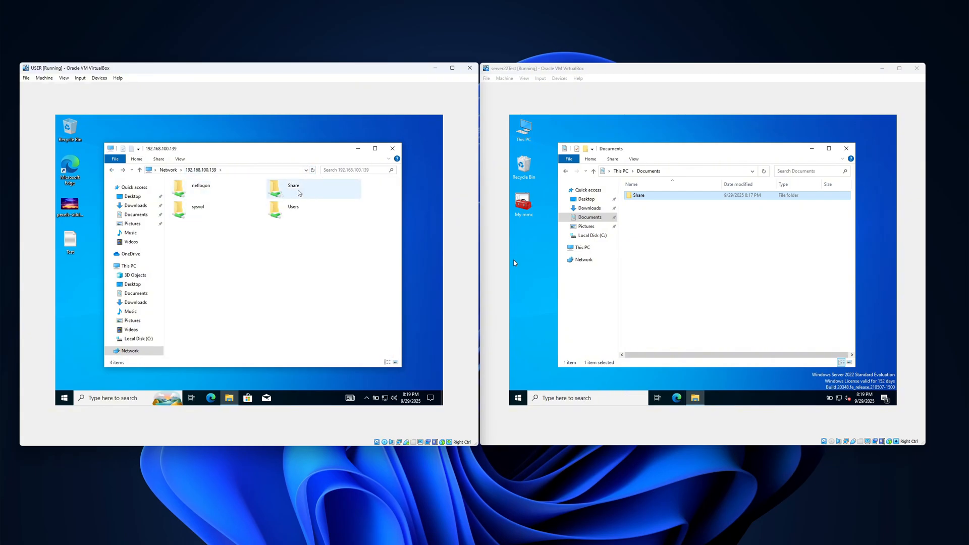
# Map the Share folder as network drive Z: with reconnection at sign-in, and show the drives in This PC.
pyautogui.rightClick(297, 189)
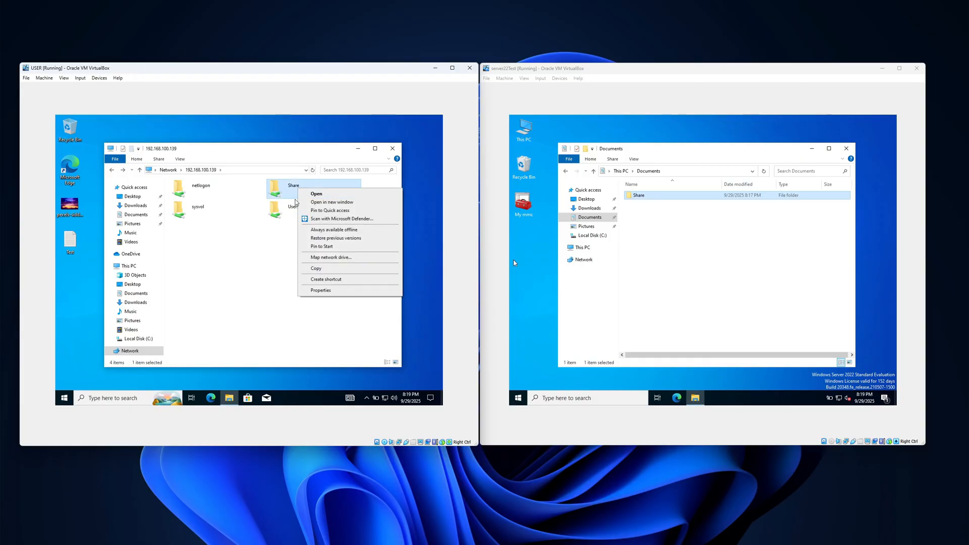
pyautogui.click(331, 258)
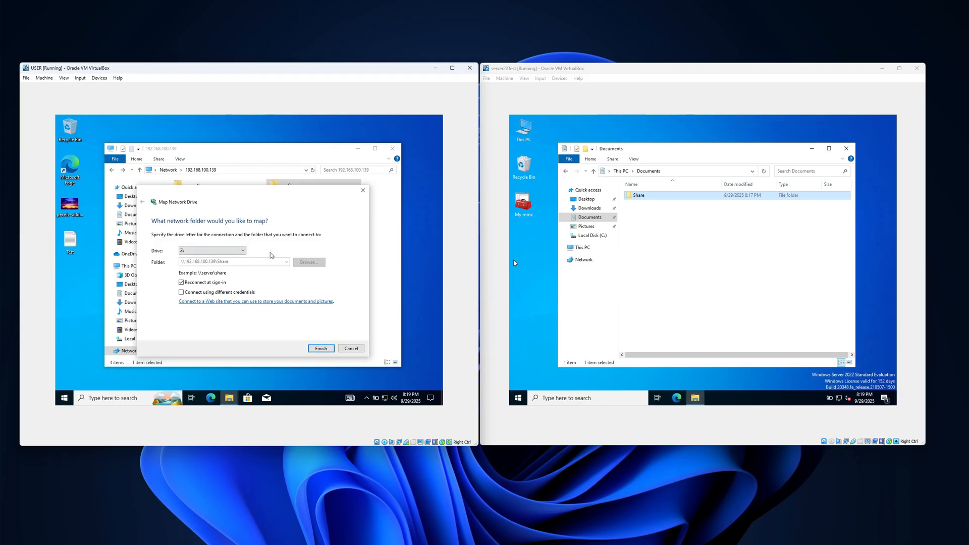
pyautogui.click(321, 349)
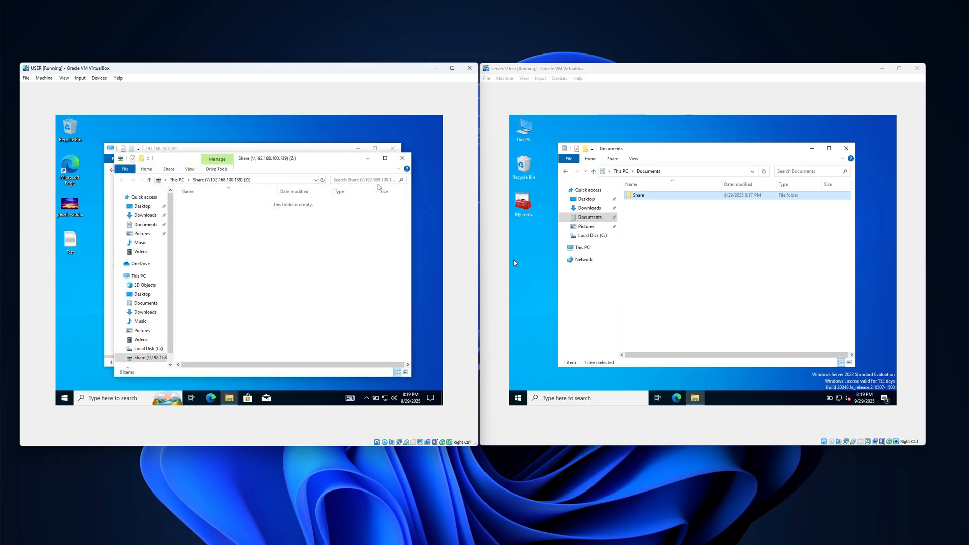
pyautogui.click(402, 159)
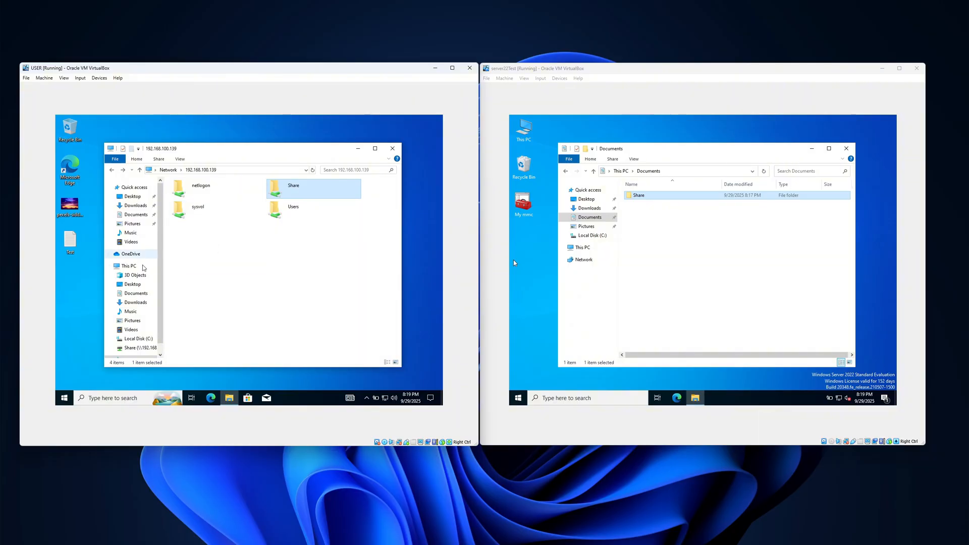
pyautogui.click(129, 266)
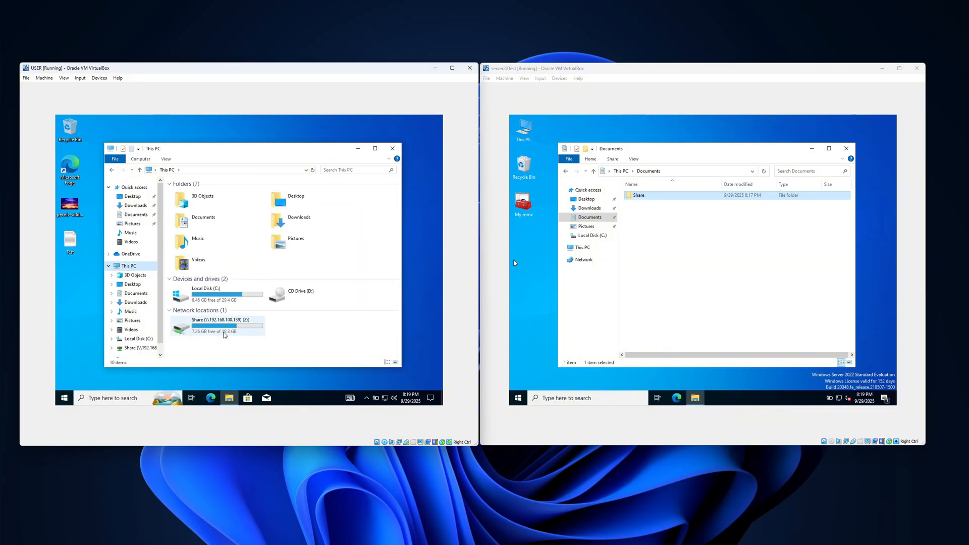
# Open the mapped Z: drive to check its contents, and return to This PC to view its capacity.
pyautogui.doubleClick(234, 330)
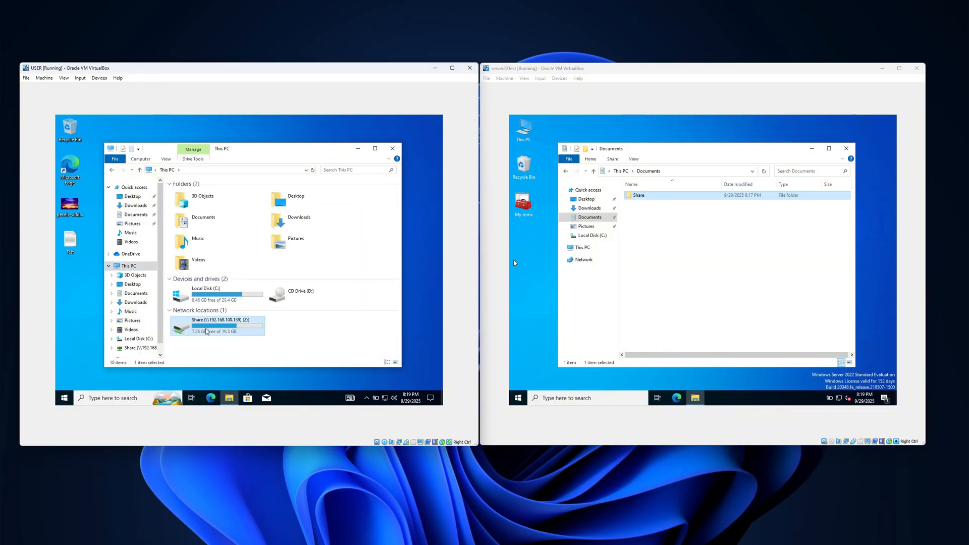
pyautogui.click(111, 170)
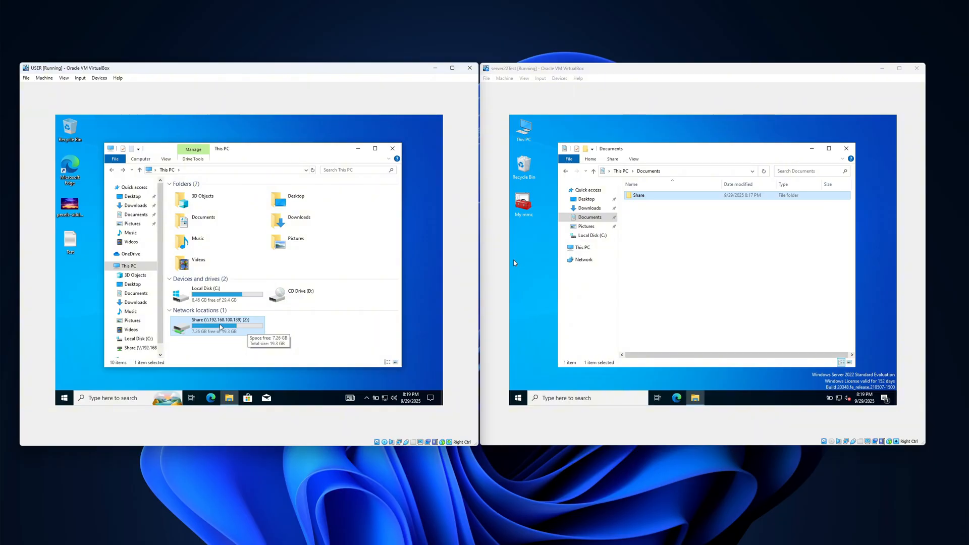
pyautogui.doubleClick(221, 328)
pyautogui.rightClick(159, 122)
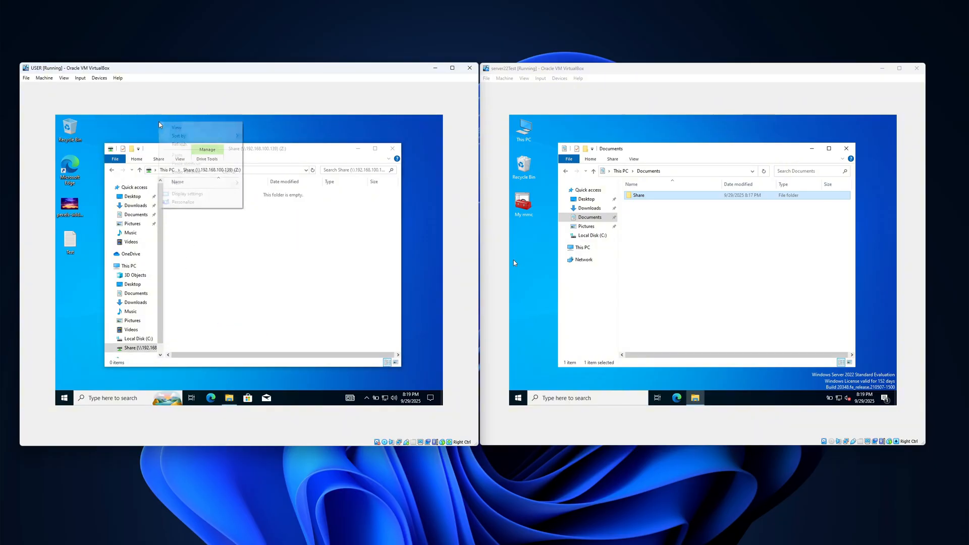
pyautogui.click(177, 143)
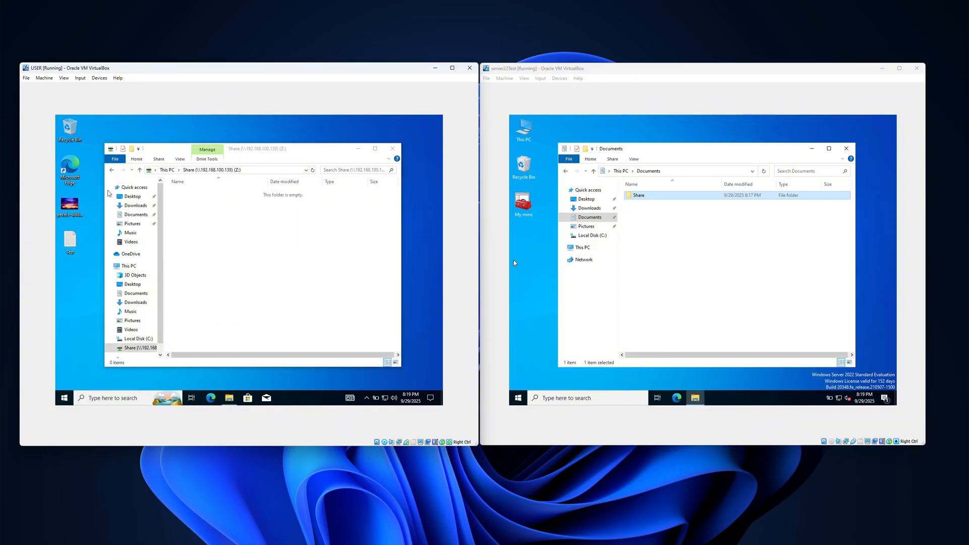
pyautogui.click(112, 171)
pyautogui.rightClick(133, 136)
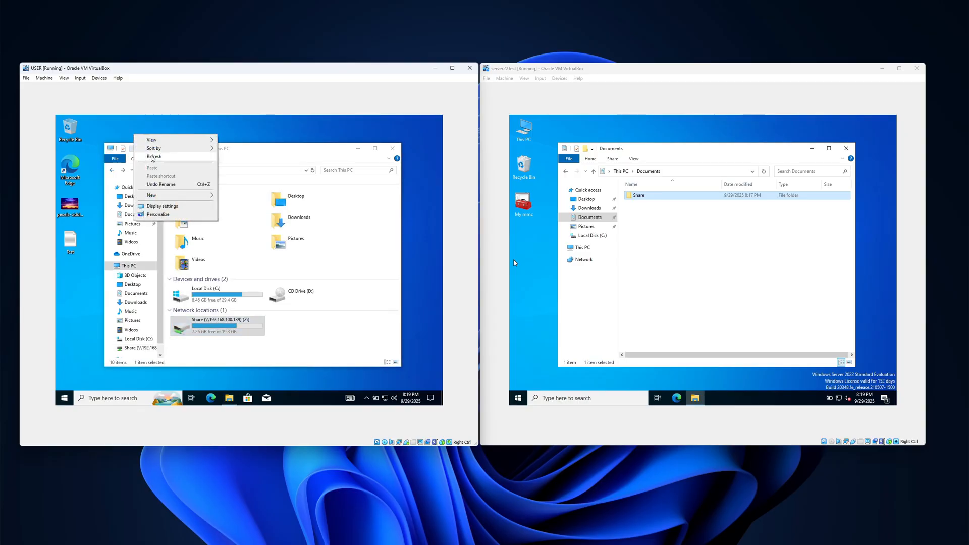
pyautogui.click(151, 157)
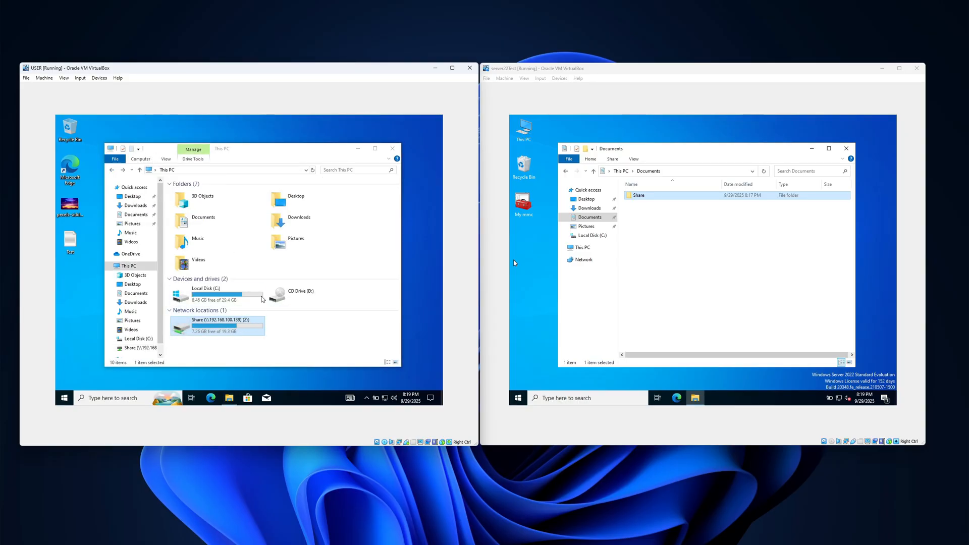
pyautogui.rightClick(260, 135)
pyautogui.click(277, 158)
# On the server, open File Server Resource Manager and show the Quotas list under Quota Management.
pyautogui.click(518, 398)
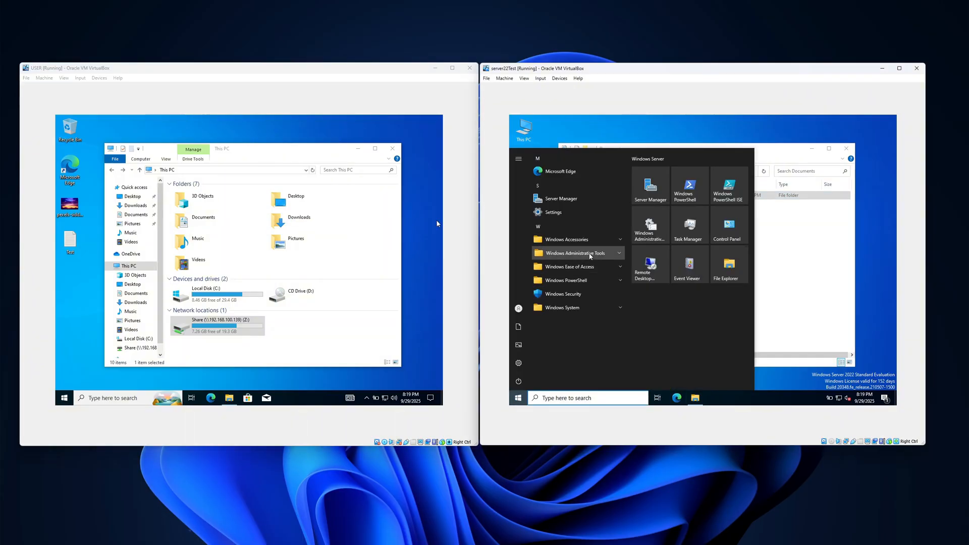
pyautogui.click(576, 253)
pyautogui.scroll(-3, 581, 303)
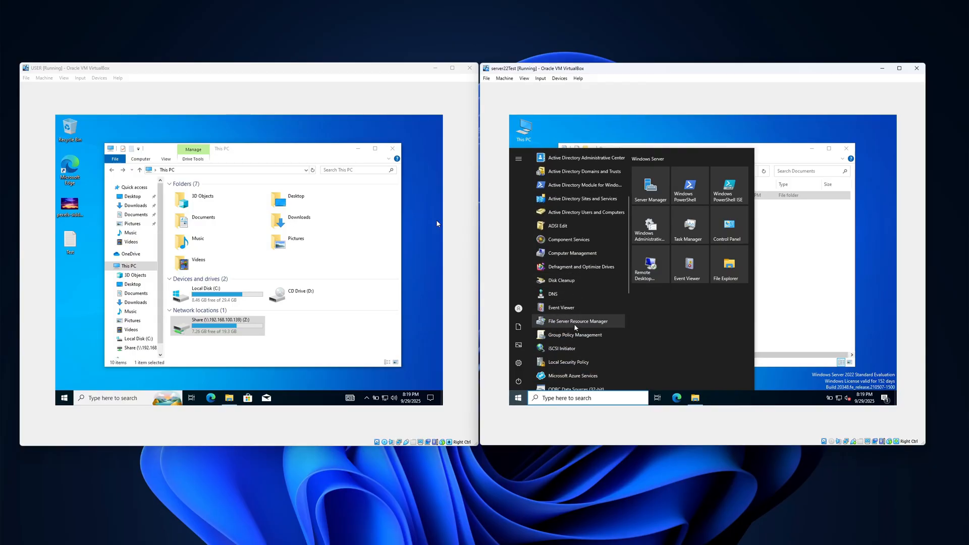
pyautogui.click(578, 322)
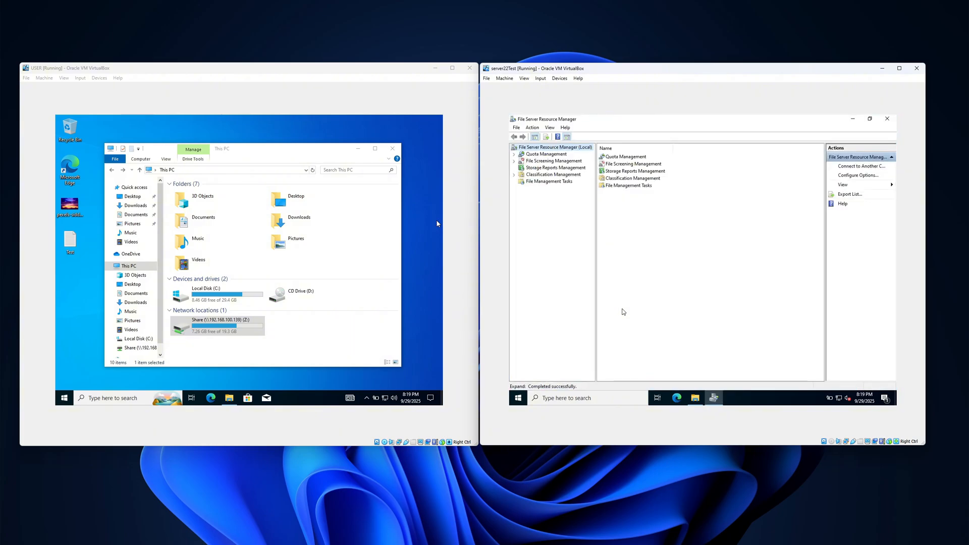
pyautogui.click(515, 155)
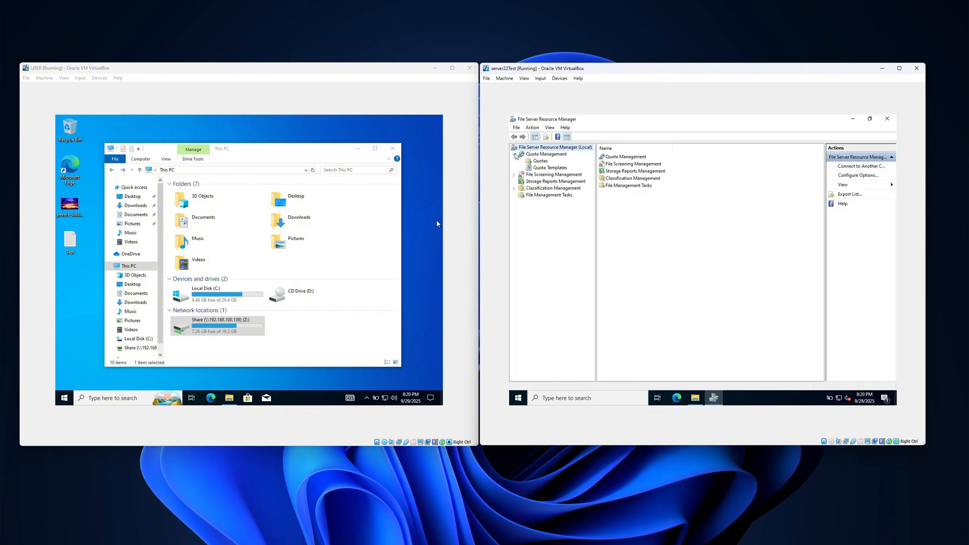
pyautogui.click(532, 161)
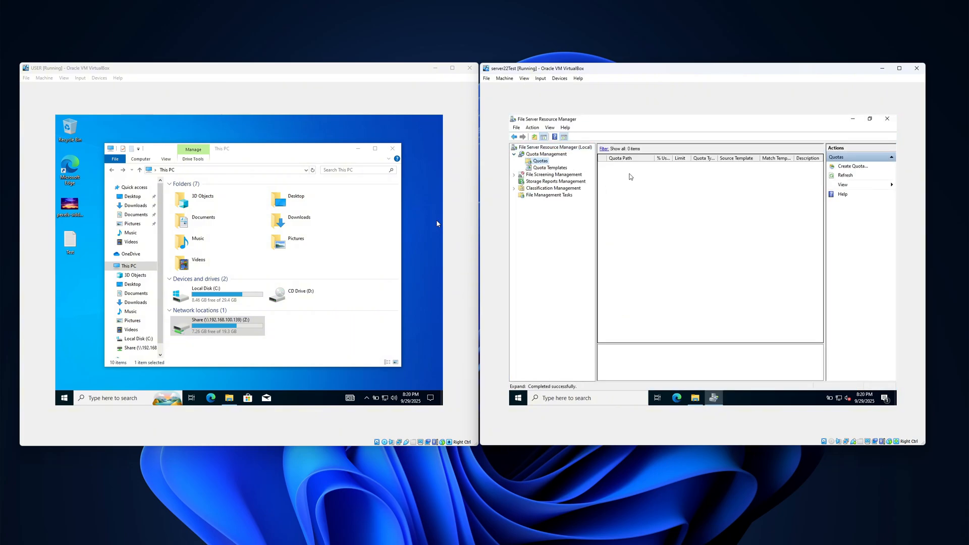
# Start a new quota with C:\Users\Administrator\Documents\Share as the quota path.
pyautogui.rightClick(632, 192)
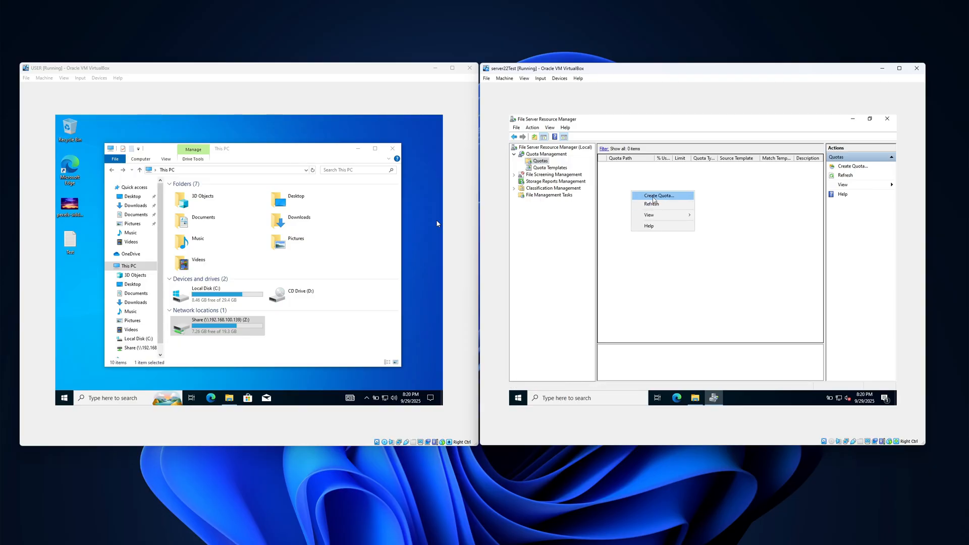
pyautogui.click(654, 197)
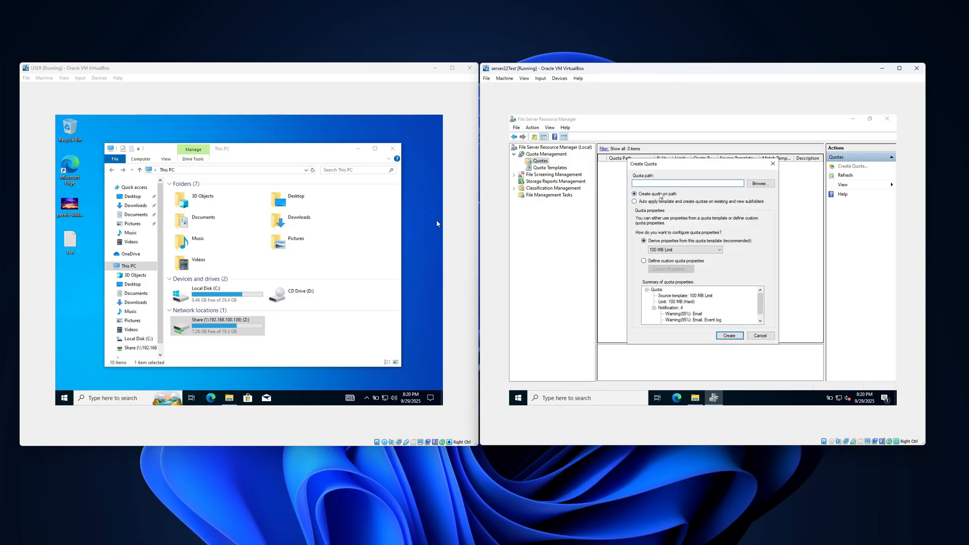
pyautogui.click(760, 183)
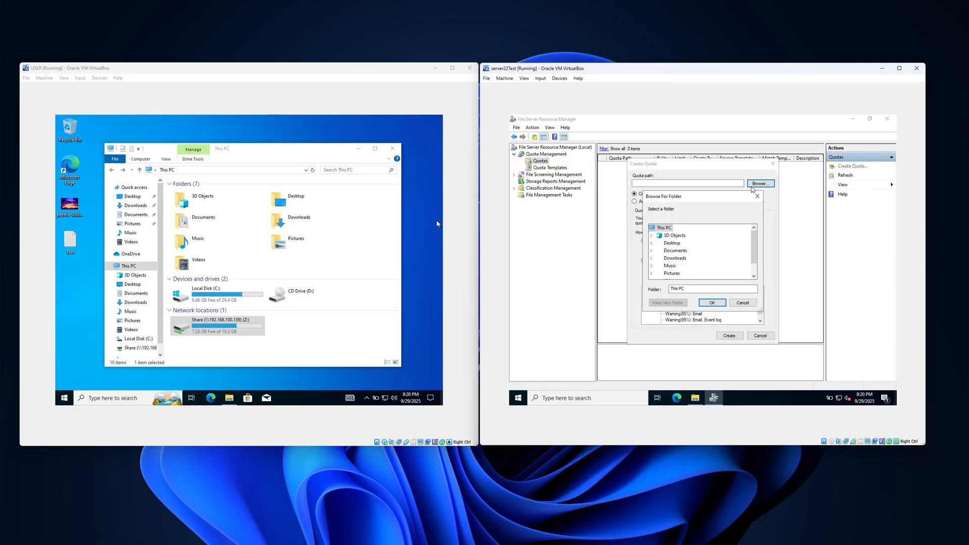
pyautogui.click(651, 251)
pyautogui.click(671, 258)
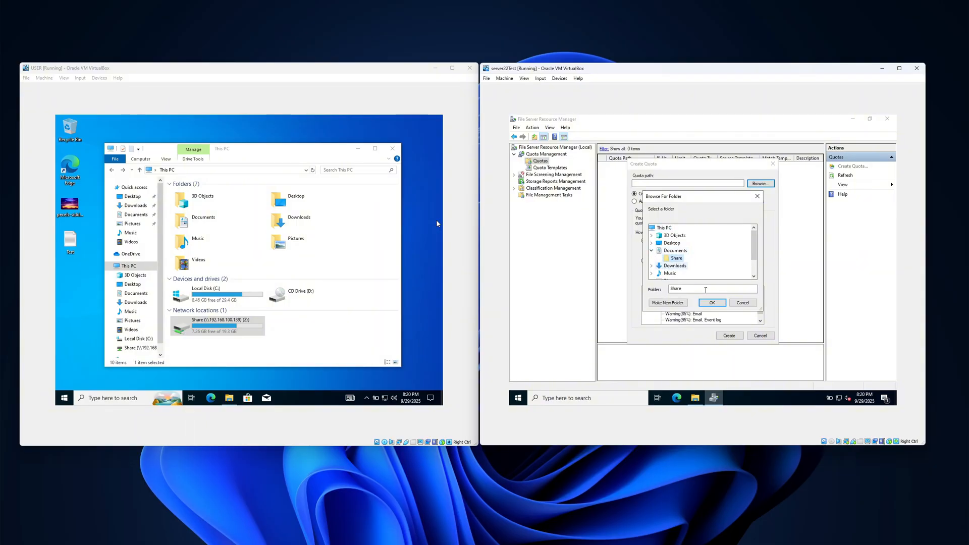
pyautogui.click(712, 302)
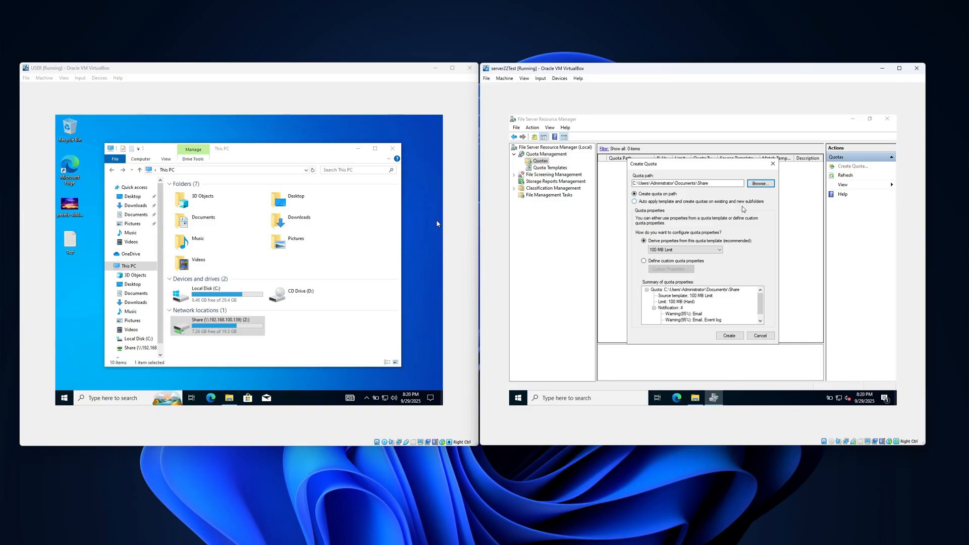
pyautogui.click(650, 202)
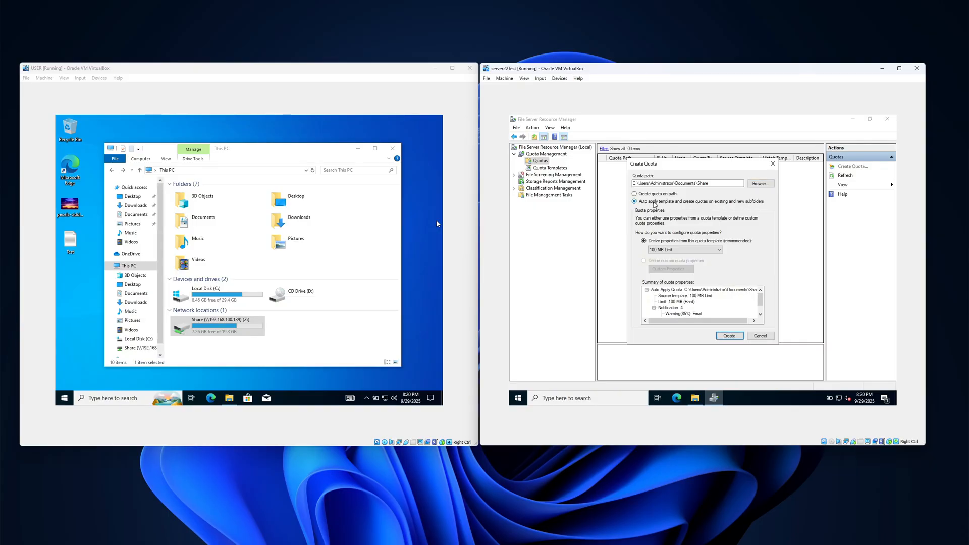
pyautogui.scroll(-1, 694, 301)
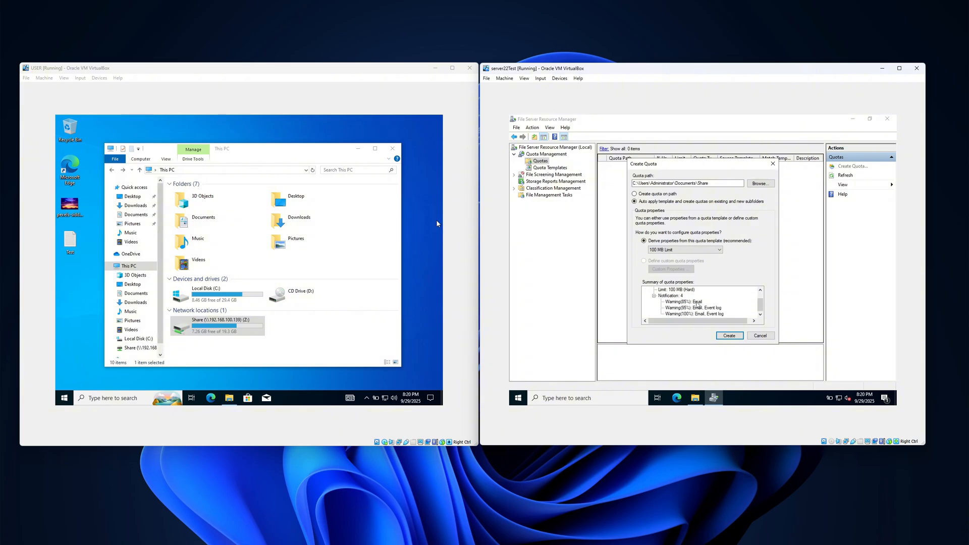
pyautogui.scroll(1, 694, 310)
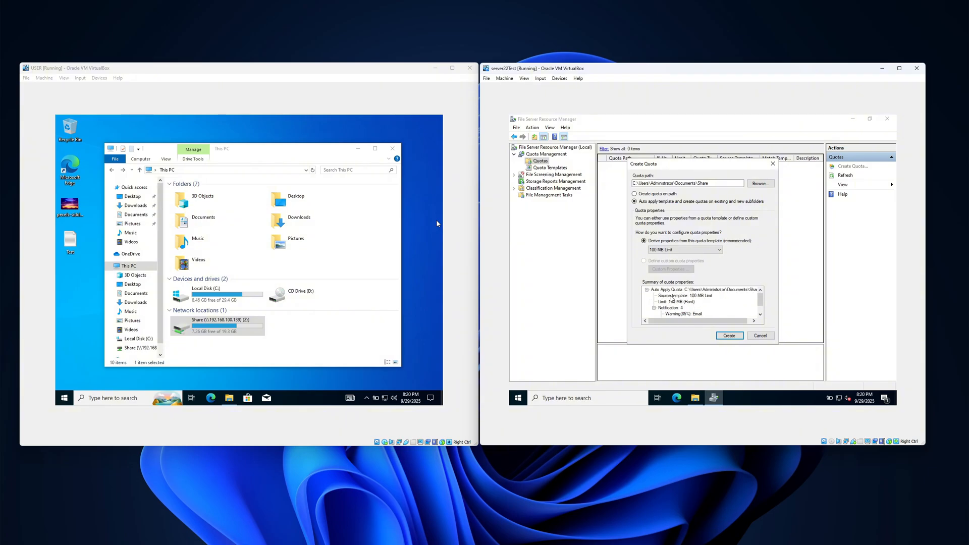
# Create the quota on the path itself, with properties derived from the 100 MB Limit template.
pyautogui.click(644, 194)
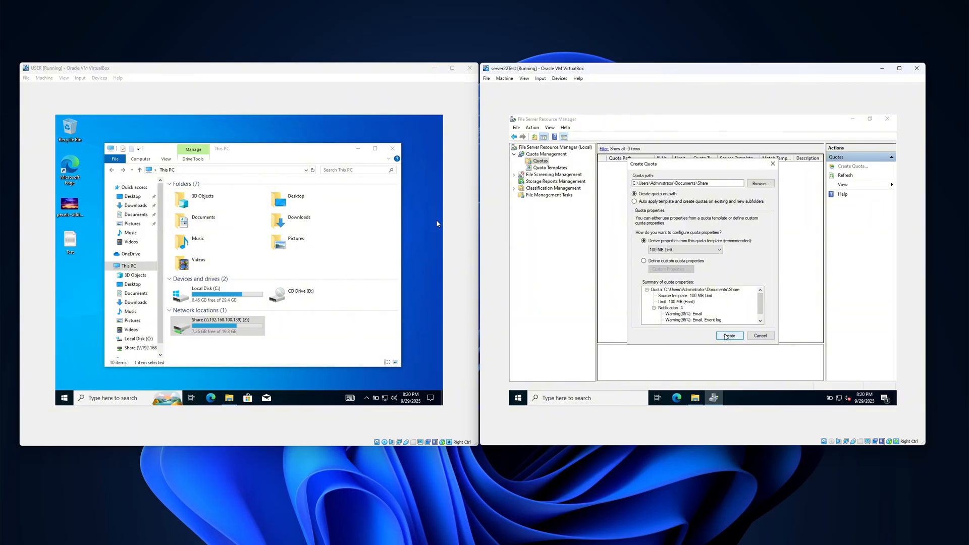
pyautogui.click(727, 336)
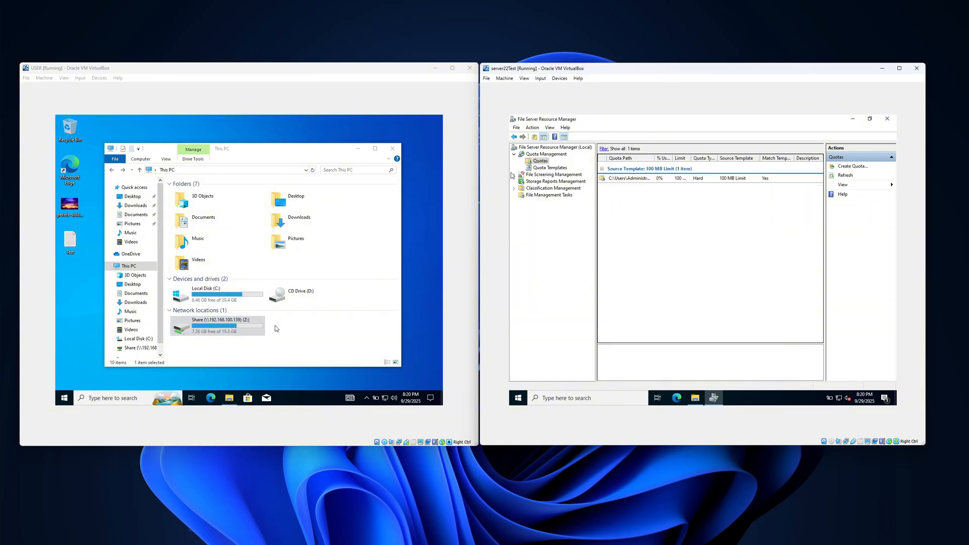
# On the USER machine, refresh This PC to check the Z: drive's capacity, and open the drive.
pyautogui.click(313, 170)
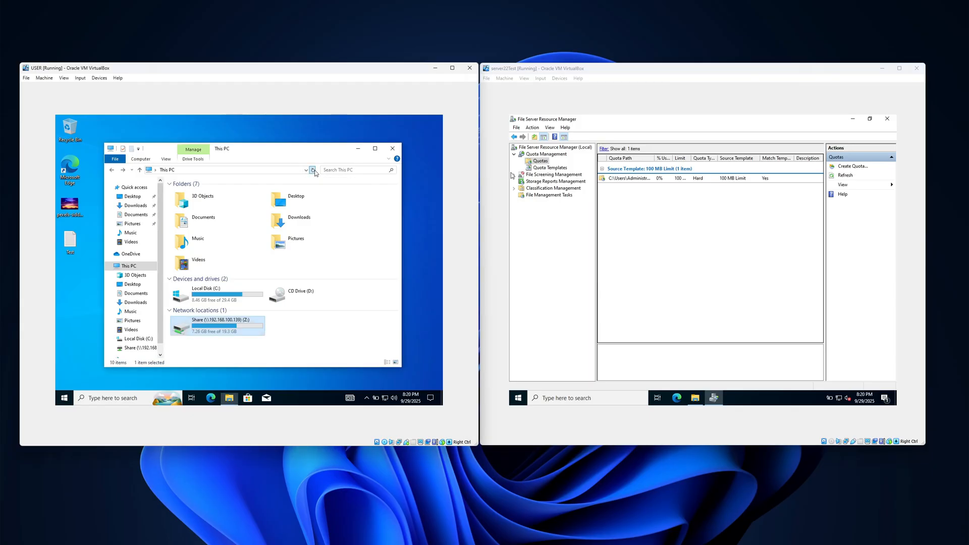
pyautogui.doubleClick(219, 335)
pyautogui.click(112, 170)
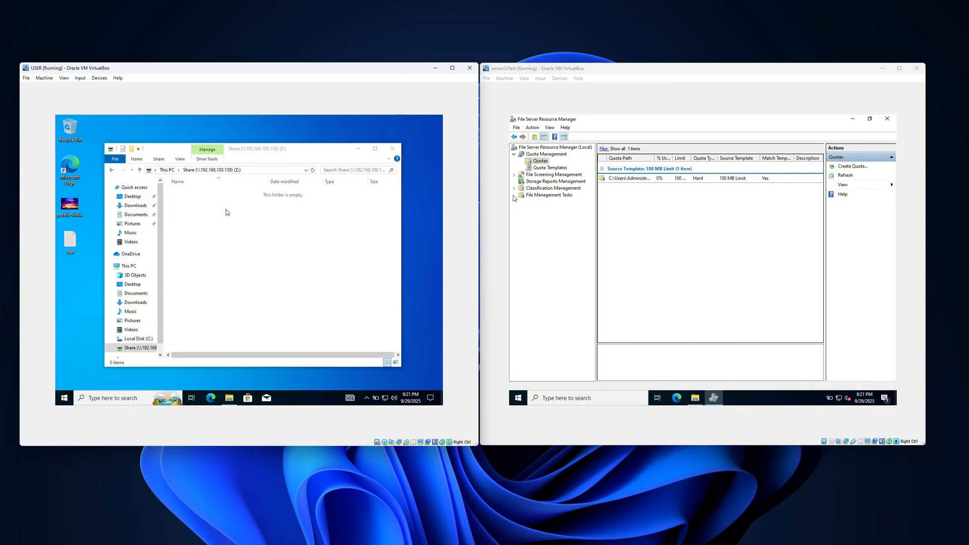
# Copy the Test text file and the JPG image from the desktop into the Z: drive.
pyautogui.moveTo(73, 250); pyautogui.dragTo(229, 262)
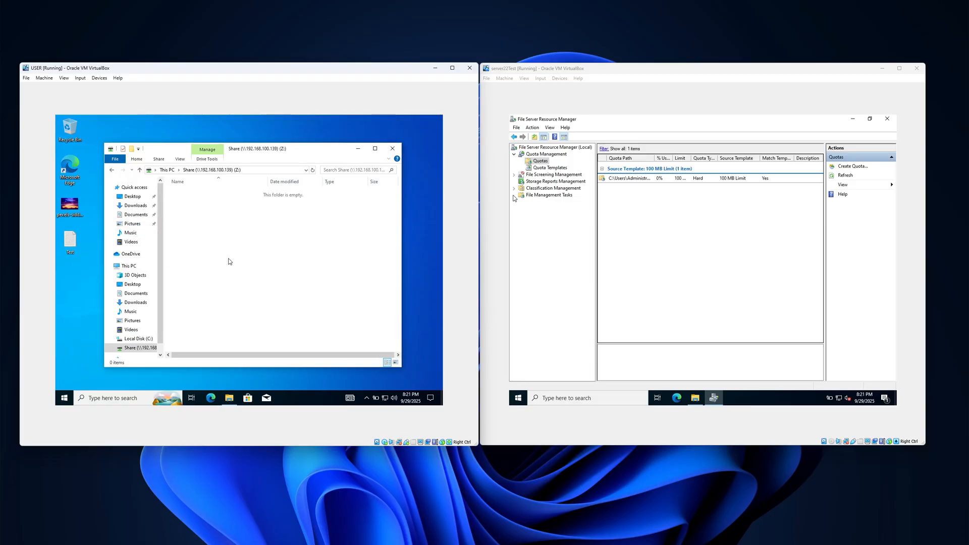
pyautogui.rightClick(104, 124)
pyautogui.click(119, 147)
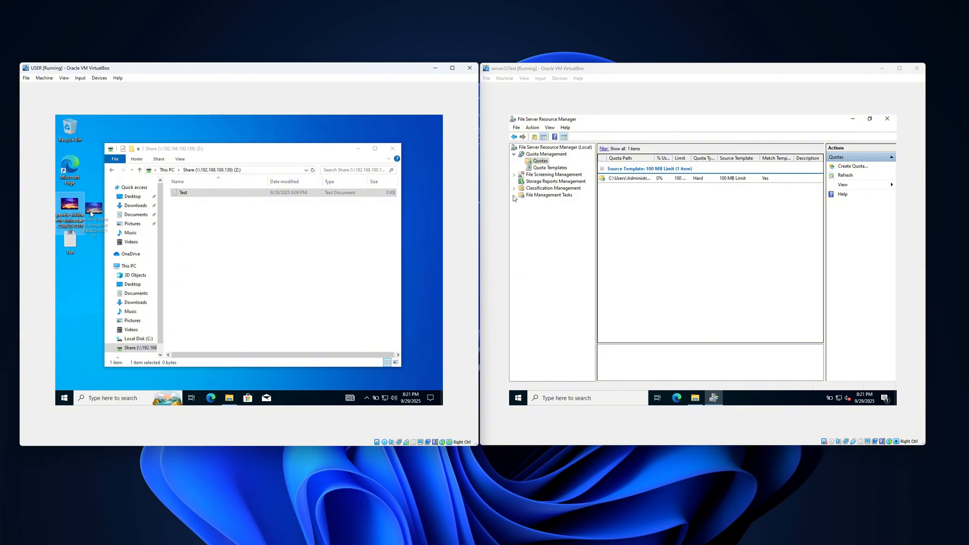
pyautogui.click(70, 208)
pyautogui.moveTo(72, 208); pyautogui.dragTo(244, 244)
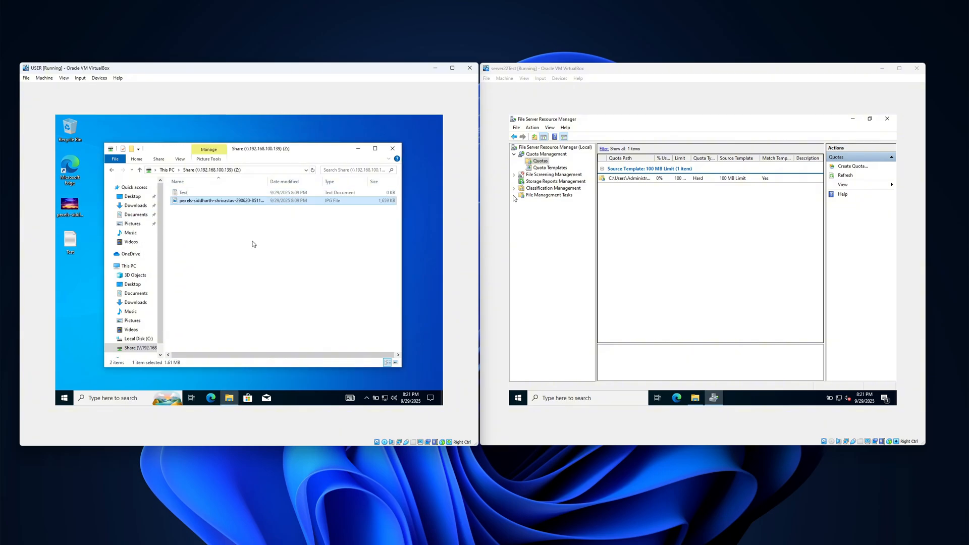
# On the server, open the Share folder in Documents to check the copied files, and minimize File Explorer.
pyautogui.click(222, 202)
pyautogui.click(695, 398)
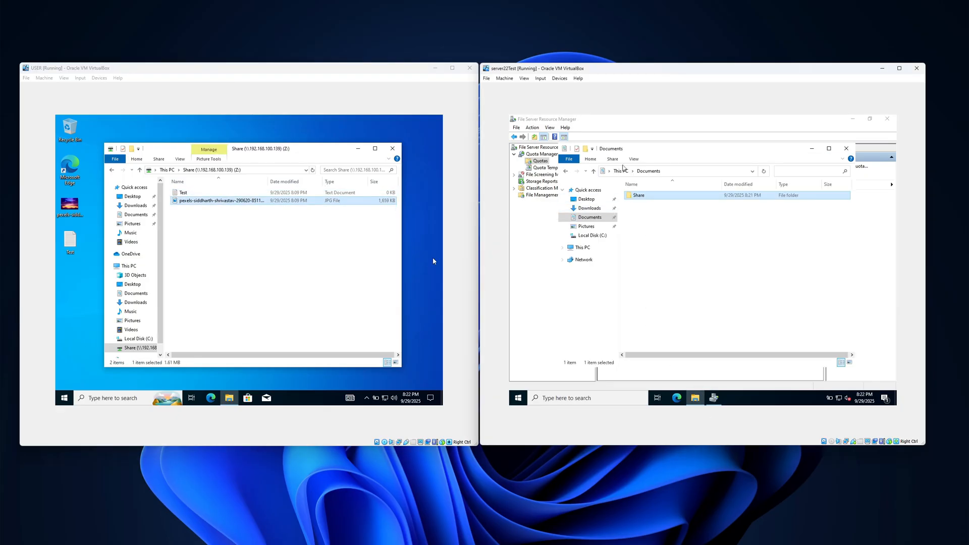
pyautogui.doubleClick(646, 196)
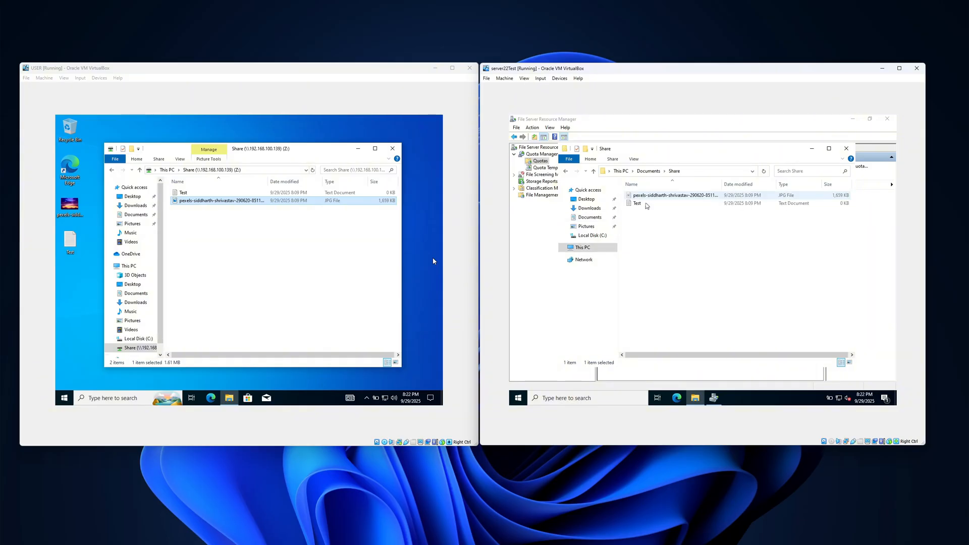
pyautogui.click(811, 149)
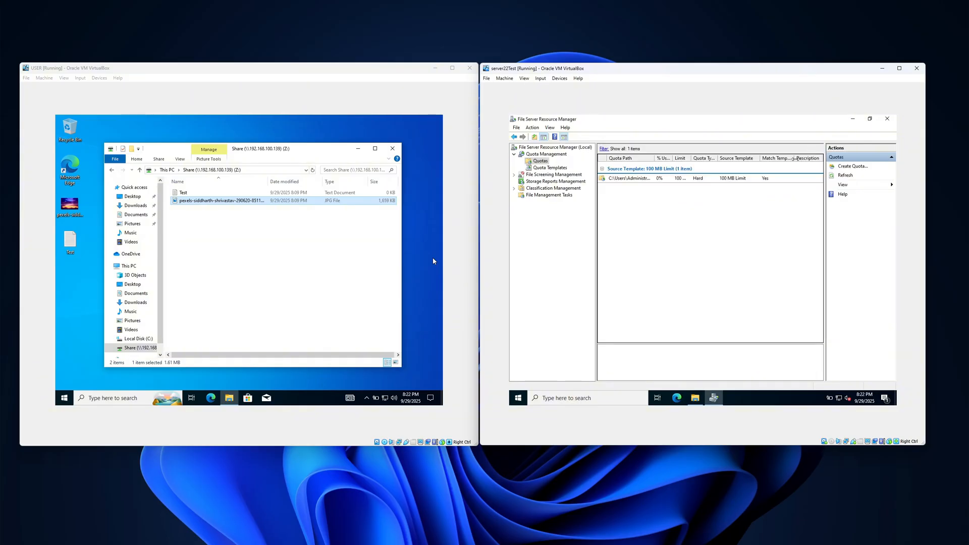
# On the USER machine, delete the Test file and the JPG image from the Z: drive and return to This PC.
pyautogui.moveTo(229, 217); pyautogui.dragTo(204, 188)
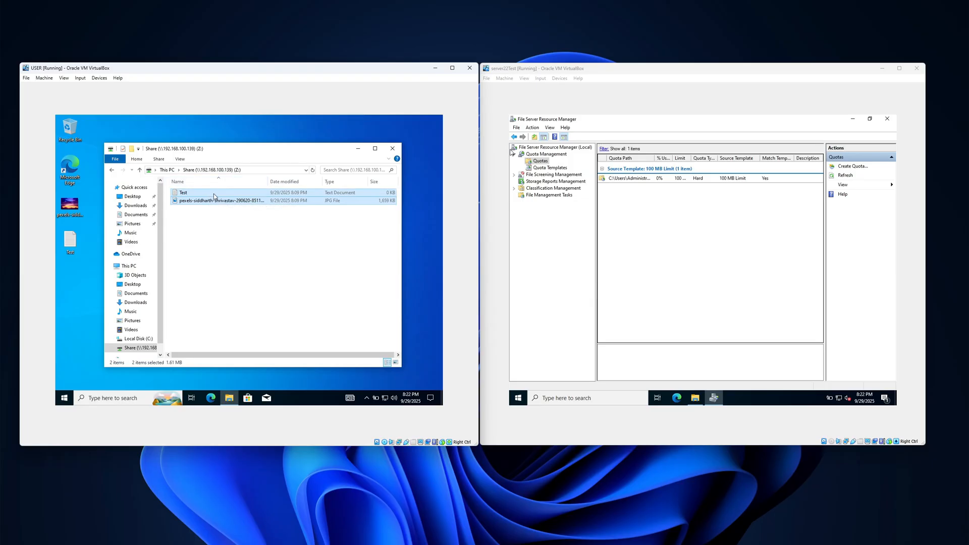
pyautogui.press('Delete')
pyautogui.click(278, 264)
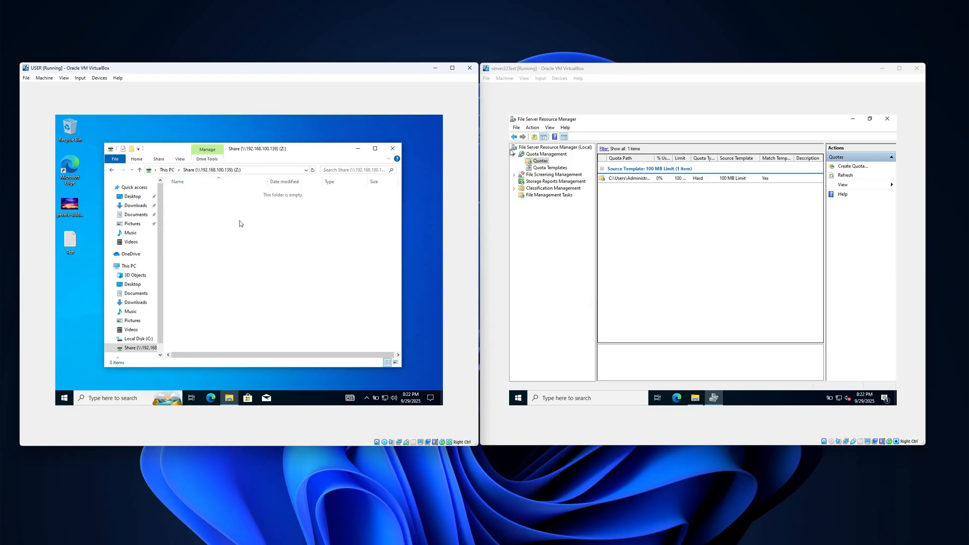
pyautogui.rightClick(138, 126)
pyautogui.click(154, 150)
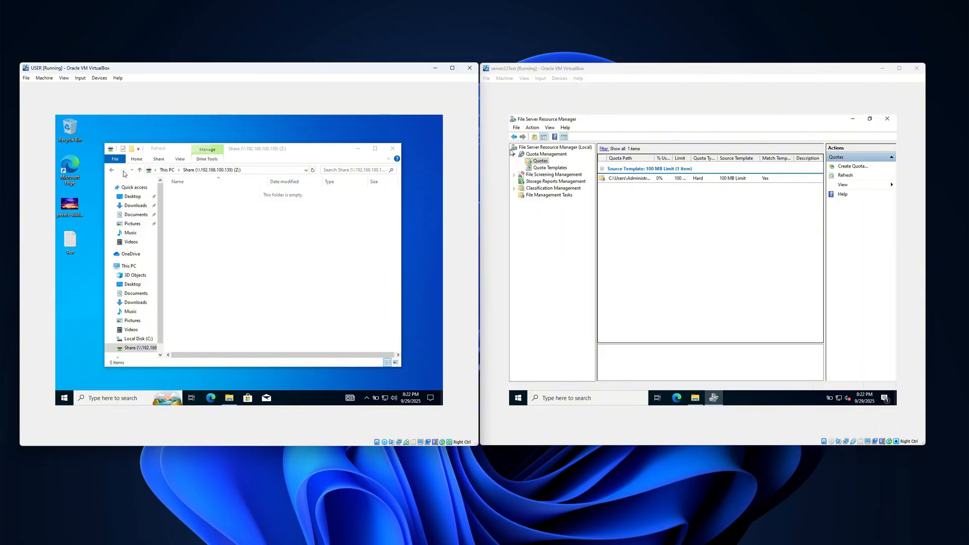
pyautogui.click(112, 171)
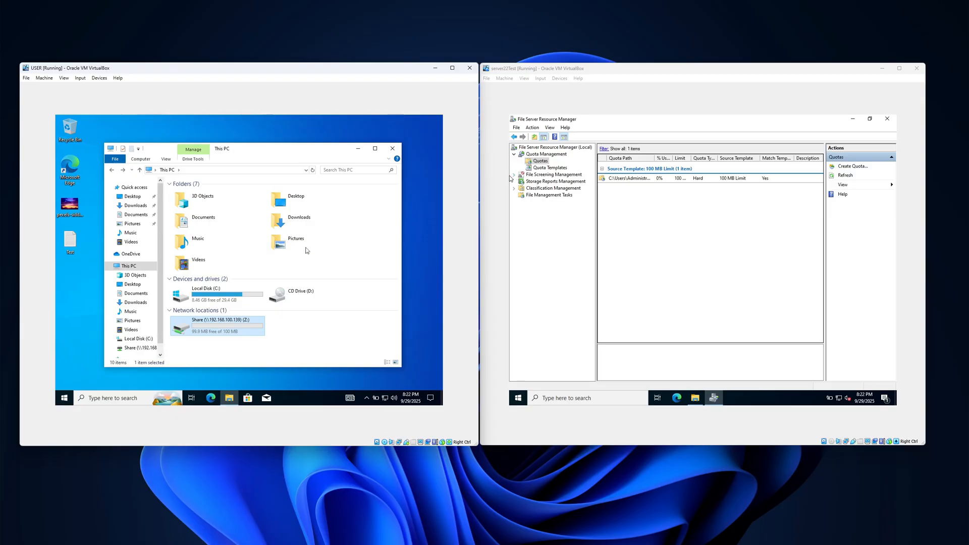
pyautogui.click(70, 243)
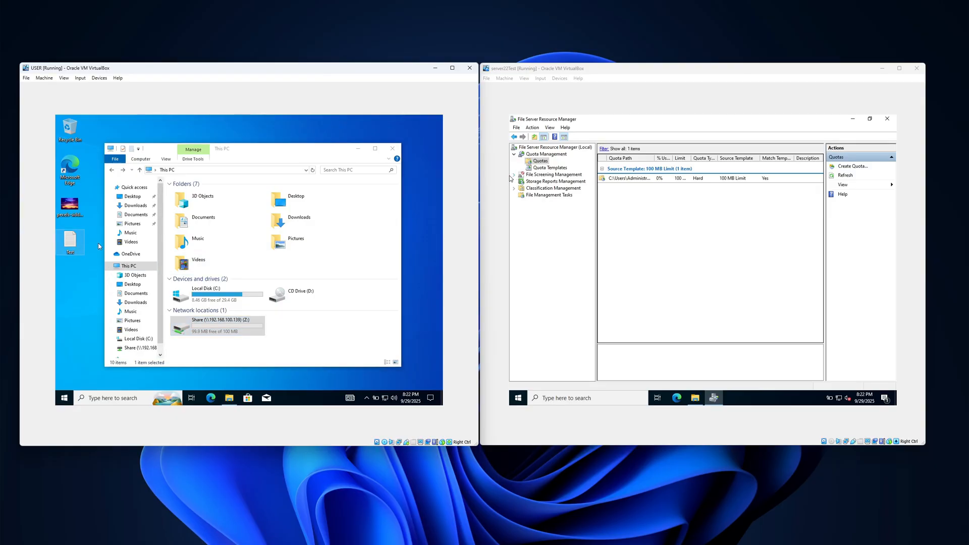
pyautogui.click(71, 208)
# On the server, start a new file screen under File Screening Management with the Share folder in Documents as its path.
pyautogui.click(514, 176)
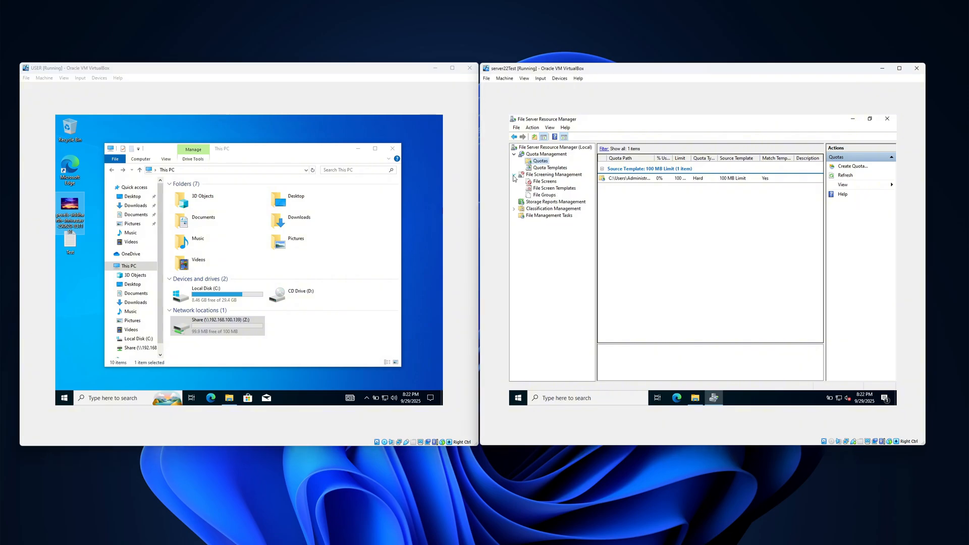
pyautogui.click(547, 182)
pyautogui.rightClick(636, 193)
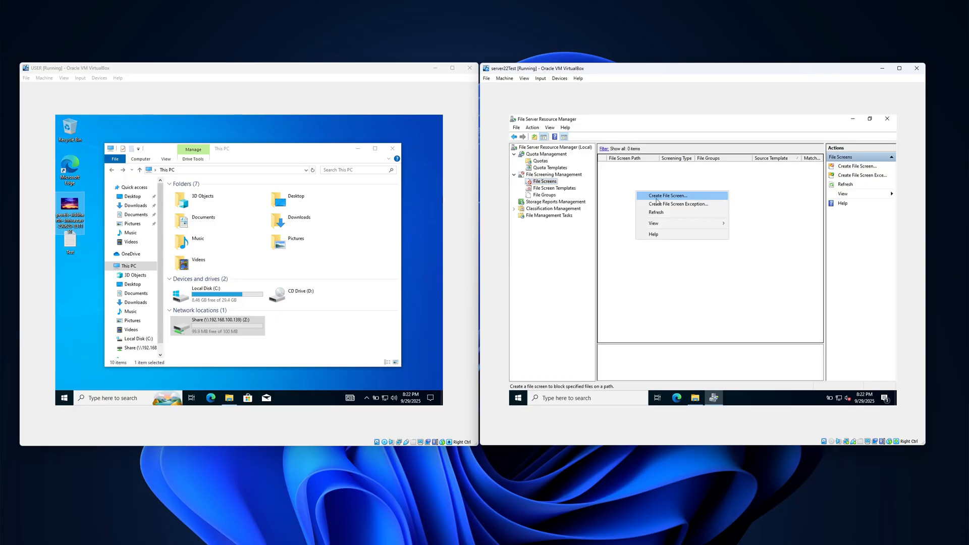
pyautogui.click(664, 198)
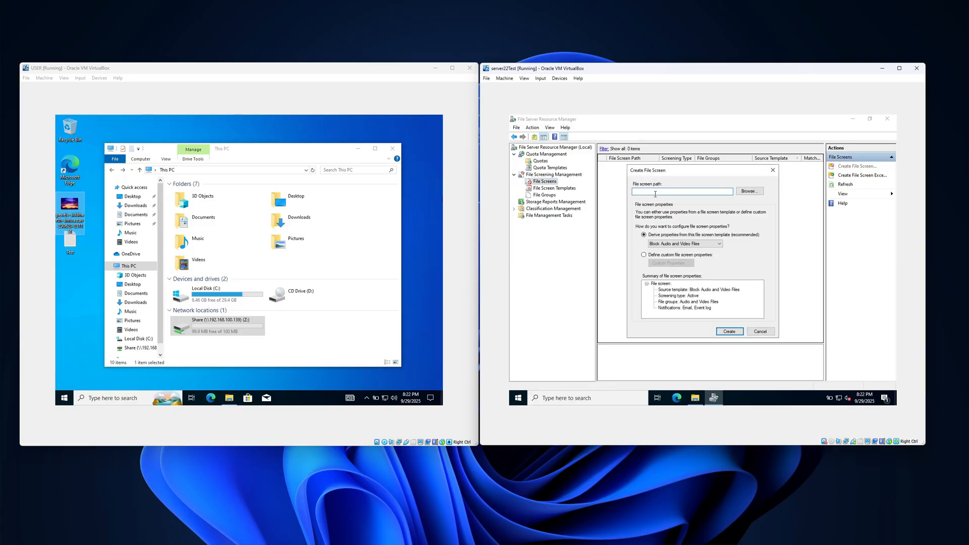
pyautogui.click(739, 192)
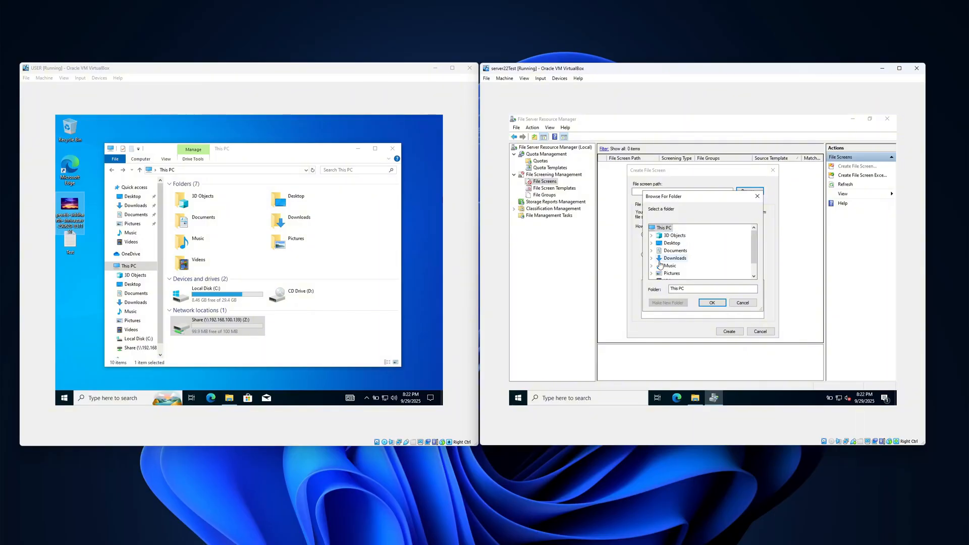
pyautogui.click(651, 250)
pyautogui.click(676, 258)
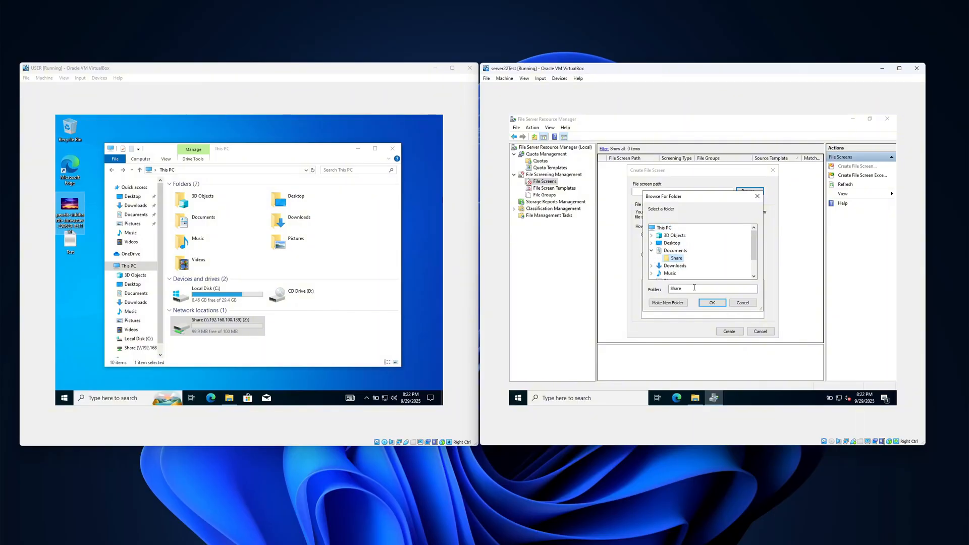
pyautogui.click(713, 303)
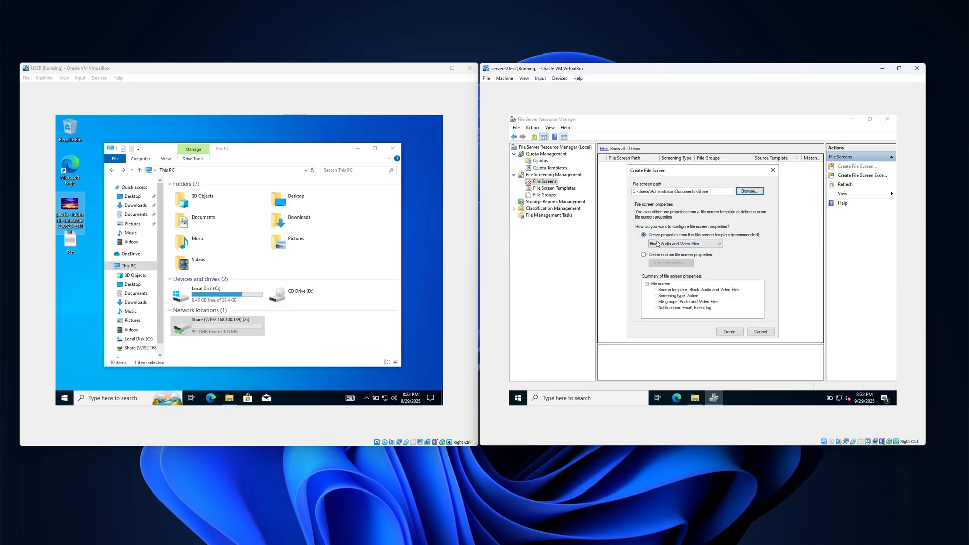
# Review the available file screen templates, and choose to define custom file screen properties instead.
pyautogui.click(676, 244)
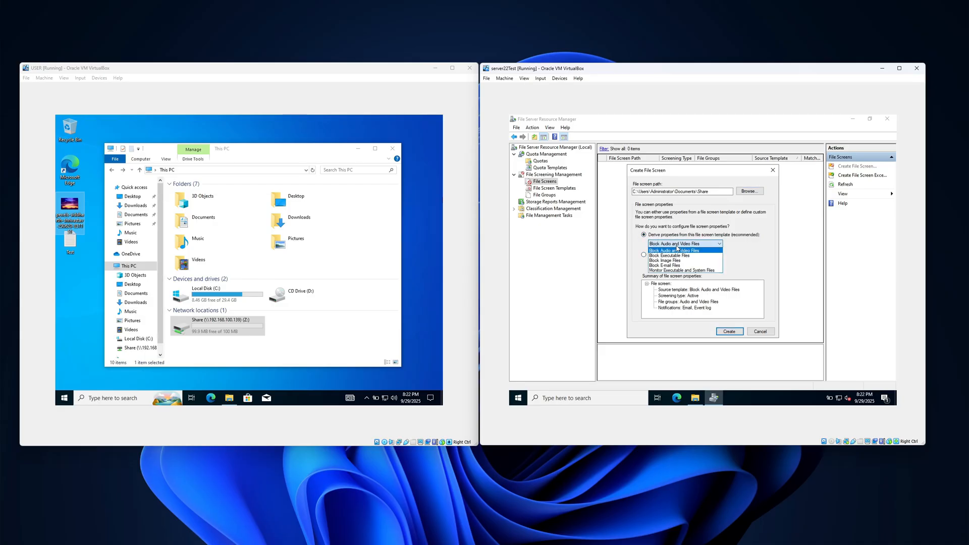
pyautogui.click(708, 248)
pyautogui.click(645, 255)
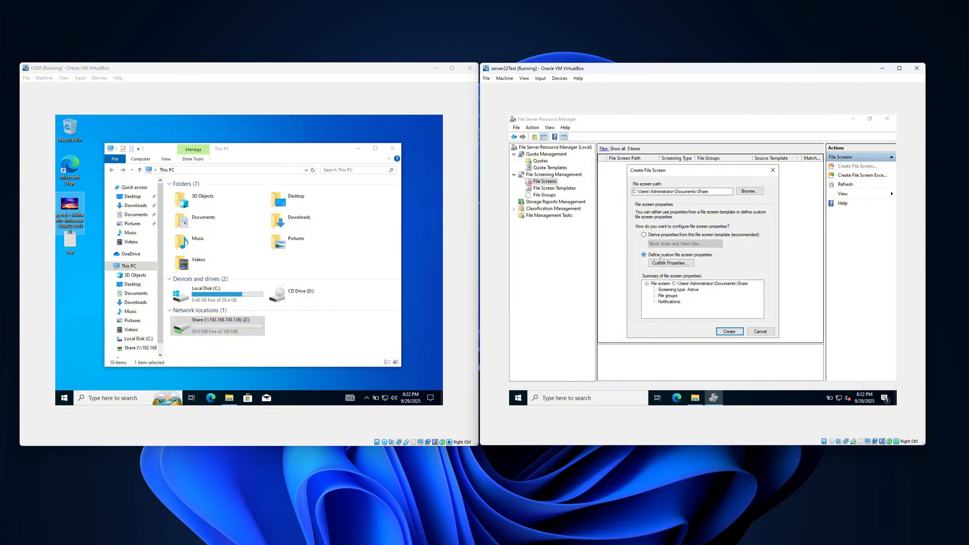
# Set the custom properties to block Audio and Video, Compressed, Executable, Image and Web Page Files, keeping active screening.
pyautogui.click(672, 263)
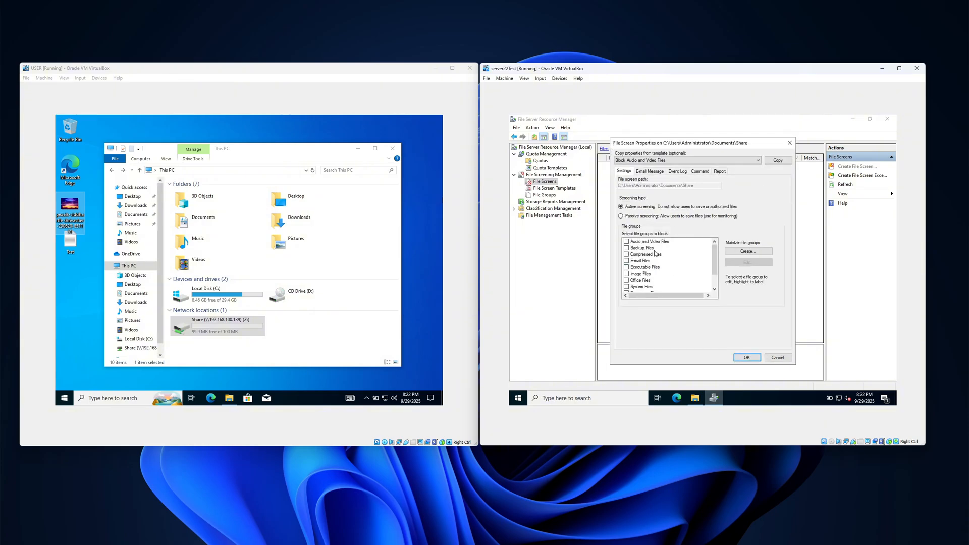
pyautogui.moveTo(715, 261)
pyautogui.mouseDown()
pyautogui.moveTo(715, 276)
pyautogui.moveTo(717, 256)
pyautogui.mouseUp()
pyautogui.click(646, 242)
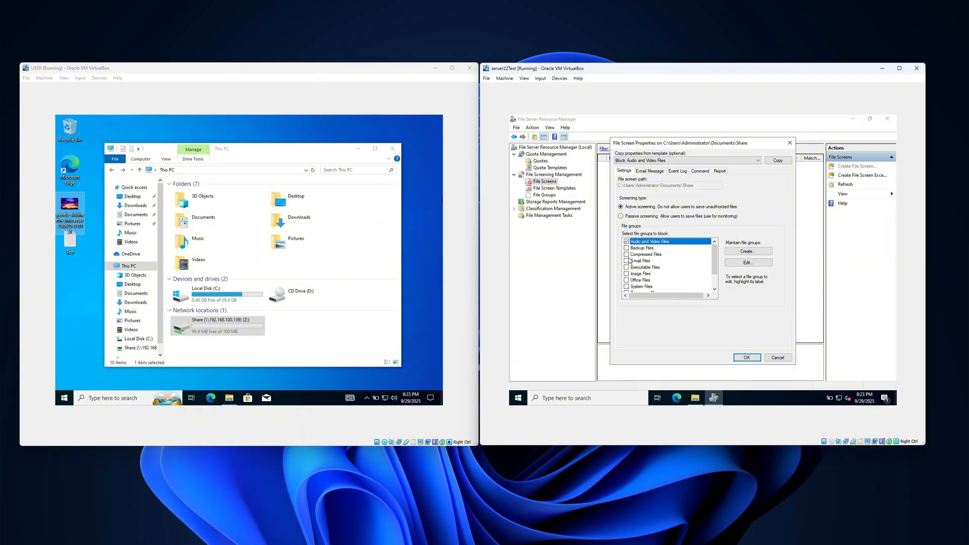
pyautogui.click(627, 255)
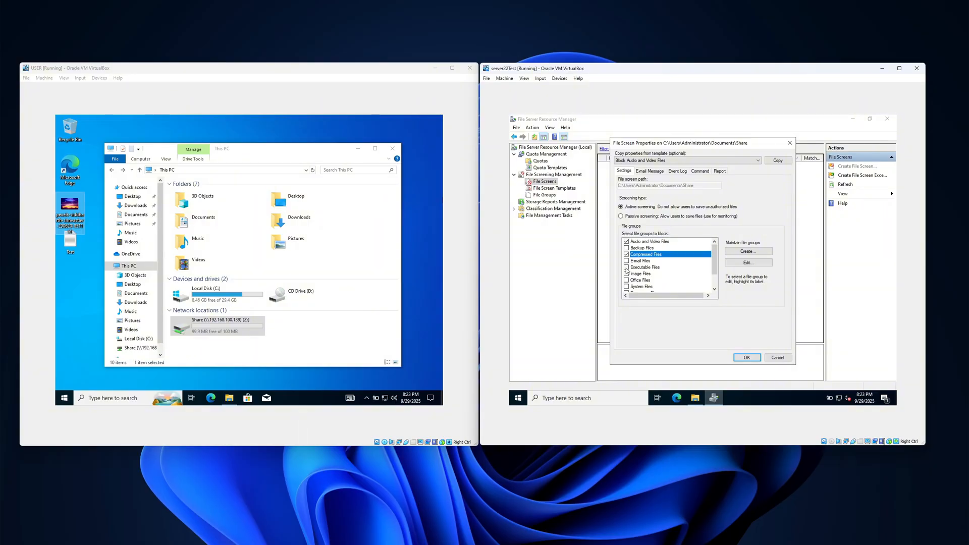
pyautogui.click(627, 267)
pyautogui.scroll(-1, 635, 265)
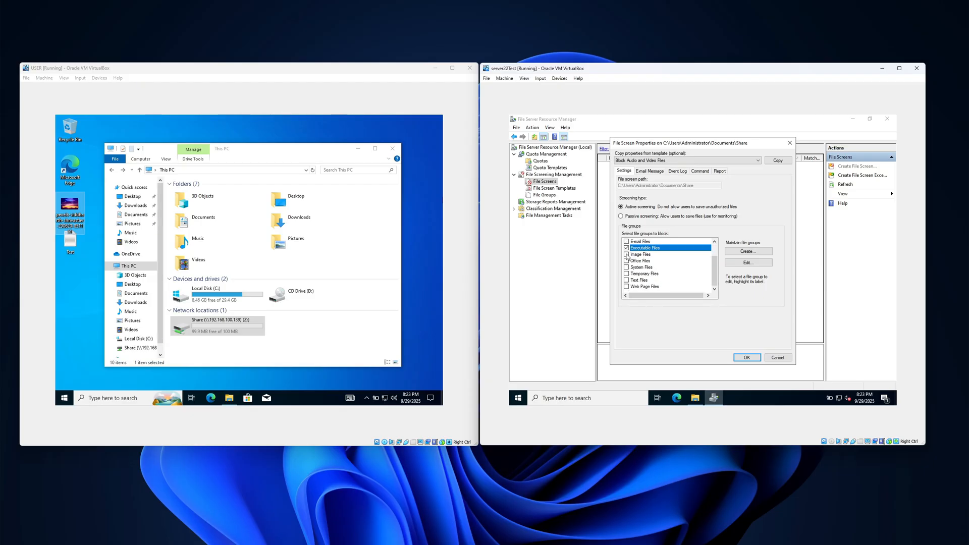
pyautogui.click(627, 255)
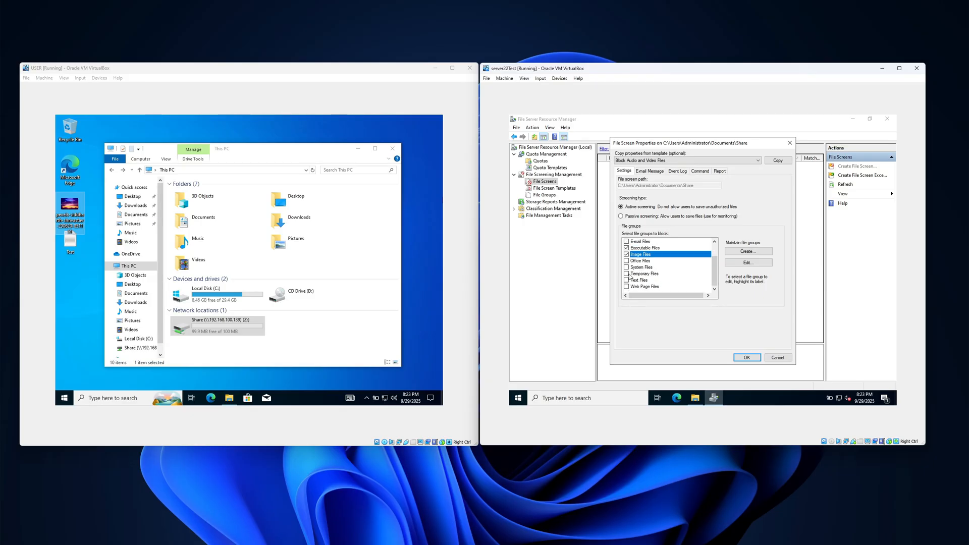
pyautogui.click(627, 287)
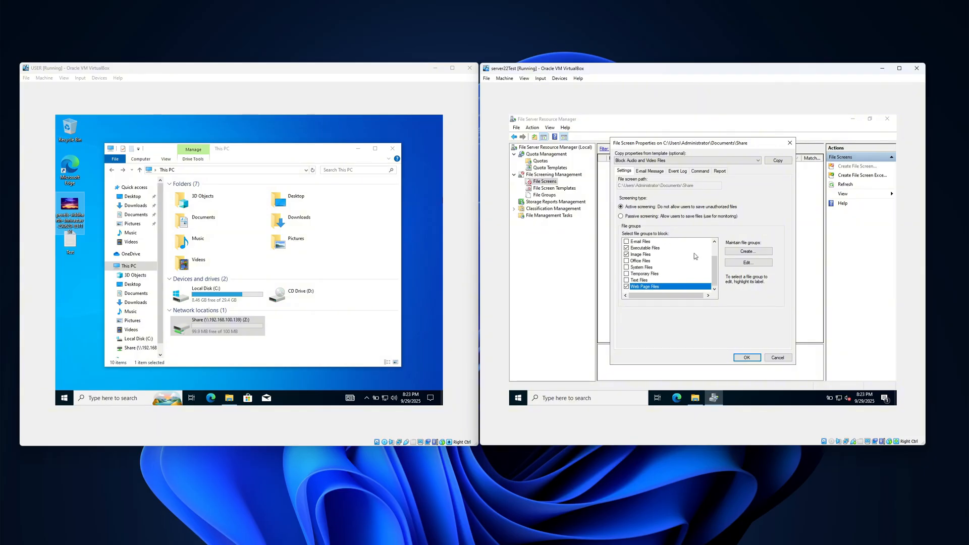
pyautogui.click(747, 358)
# Create the file screen and save its custom properties as a template named Filter.
pyautogui.click(734, 332)
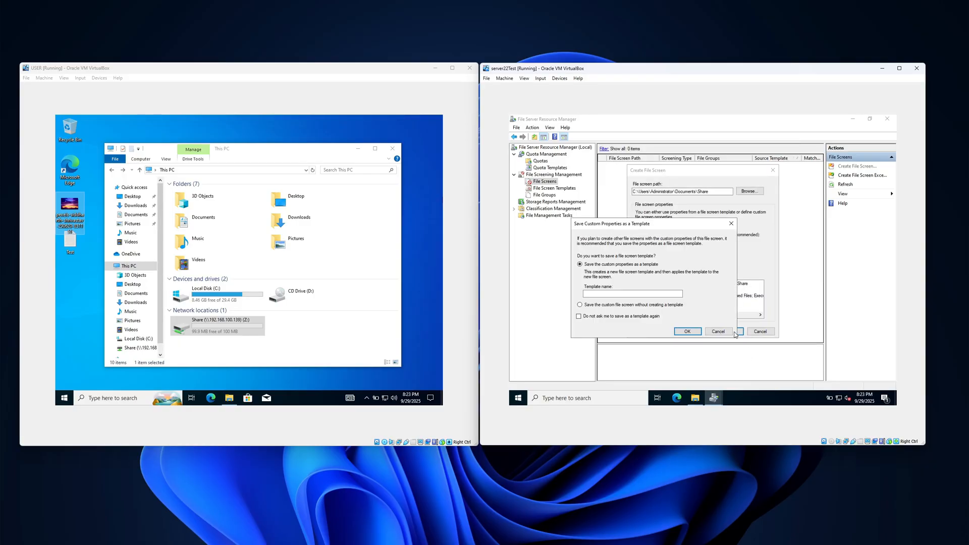
pyautogui.click(611, 295)
pyautogui.write('Filter')
pyautogui.click(688, 332)
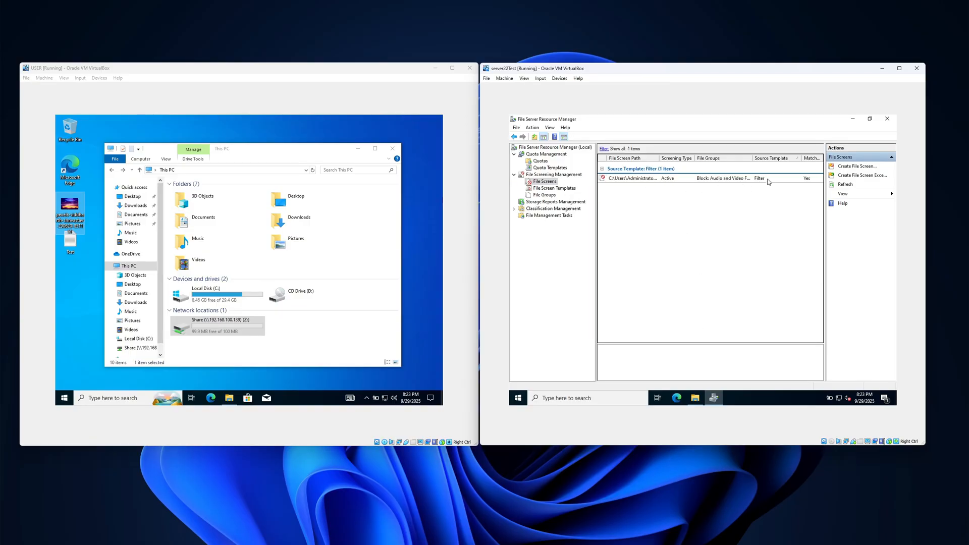
# On the USER machine, refresh the desktop and open the Z: drive.
pyautogui.click(316, 171)
pyautogui.rightClick(284, 128)
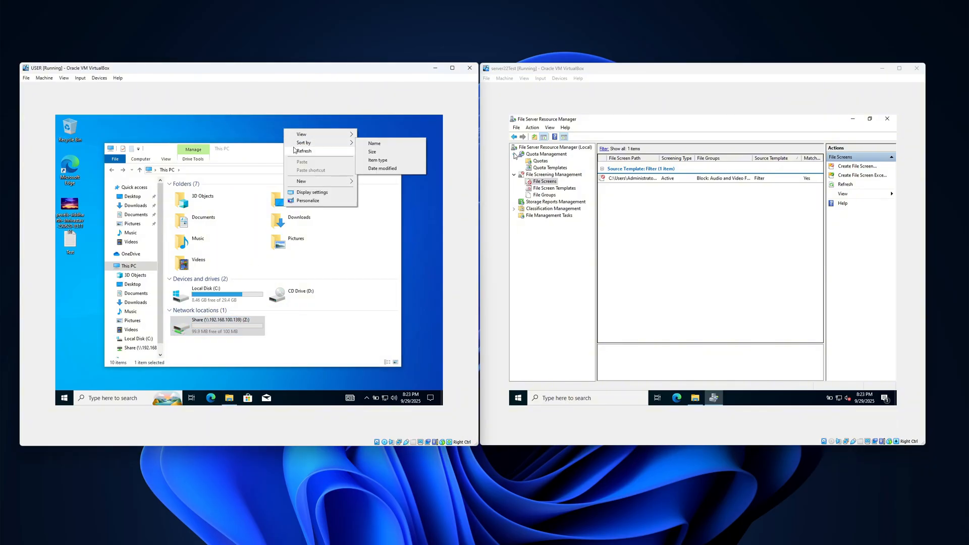
pyautogui.click(304, 151)
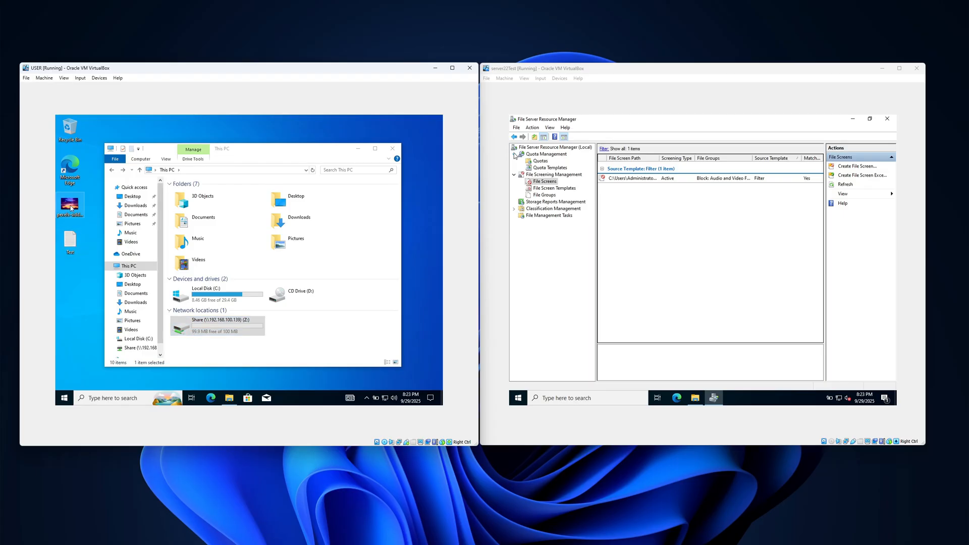
pyautogui.doubleClick(232, 326)
pyautogui.rightClick(137, 133)
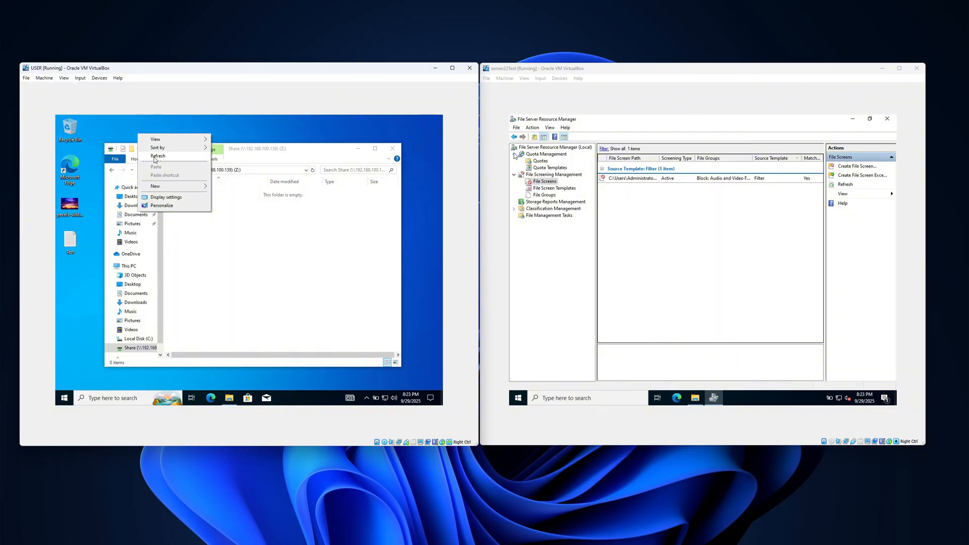
pyautogui.click(153, 156)
# Copy the Test text file from the desktop into the Z: drive, and try to copy the JPG image there.
pyautogui.moveTo(70, 251); pyautogui.dragTo(259, 251)
pyautogui.rightClick(132, 124)
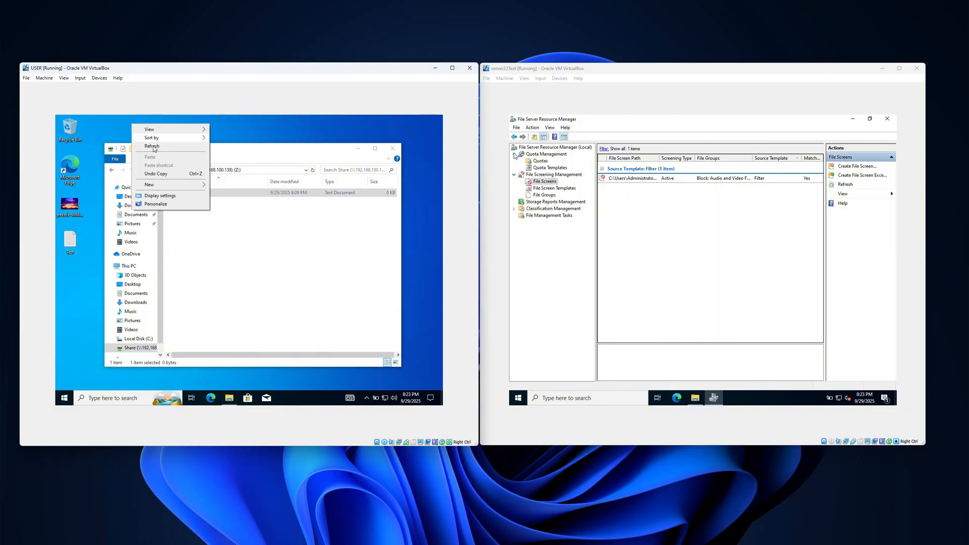
pyautogui.click(155, 149)
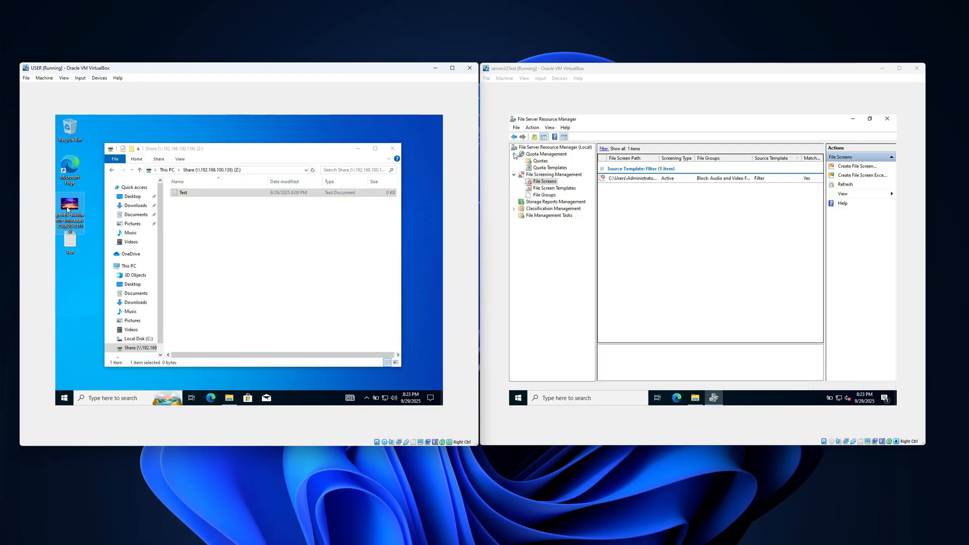
pyautogui.moveTo(68, 210); pyautogui.dragTo(232, 243)
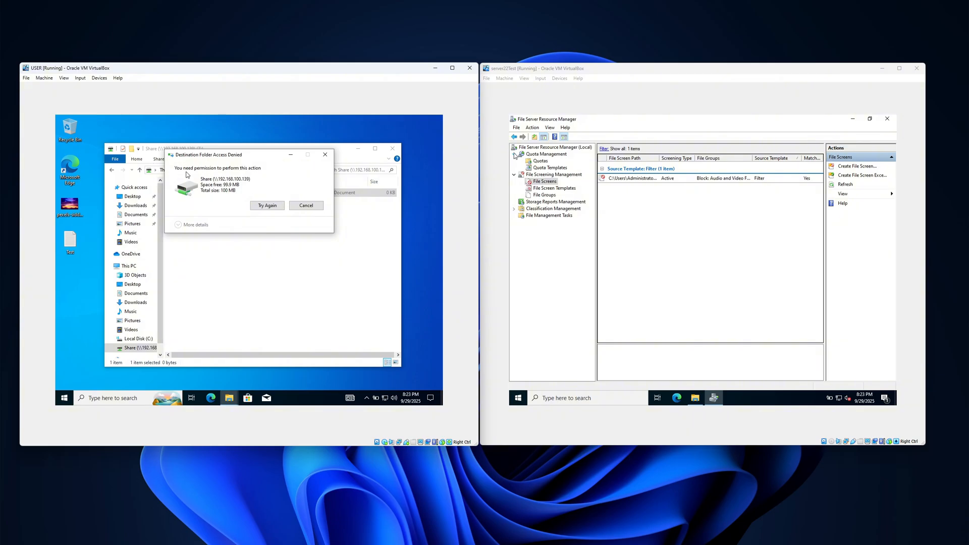
pyautogui.click(306, 206)
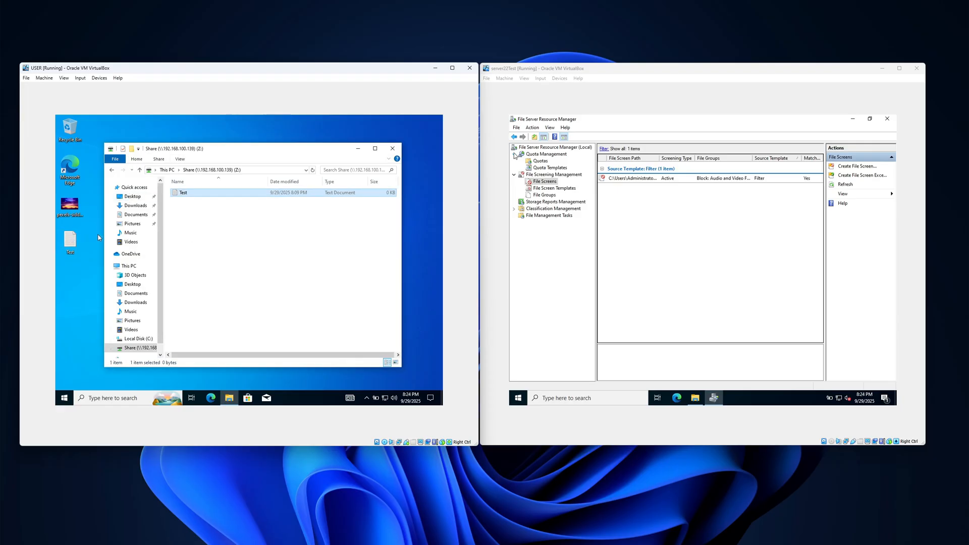
# Copy the Test text file into the Z: drive again, replacing the file in the destination.
pyautogui.hotkey('ctrl', 'v')
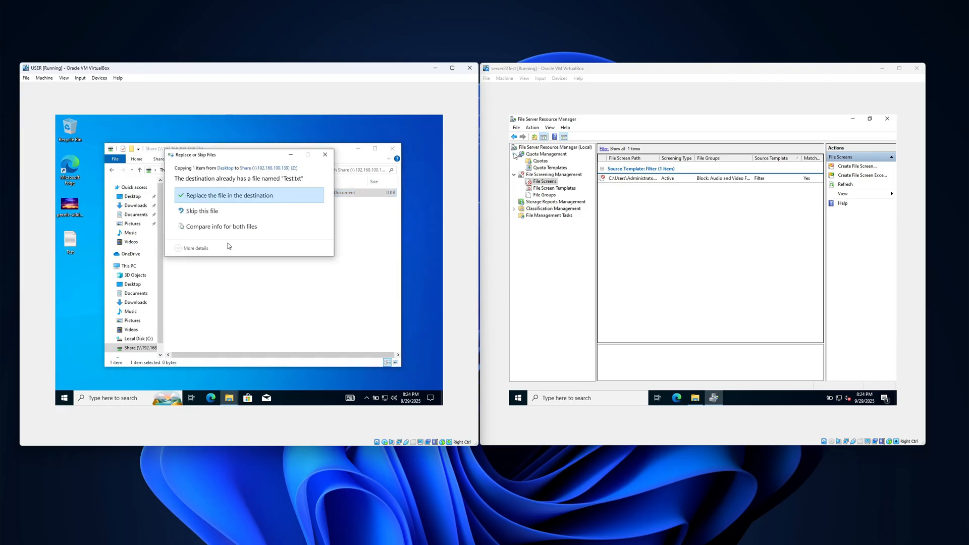
pyautogui.click(215, 197)
pyautogui.rightClick(238, 125)
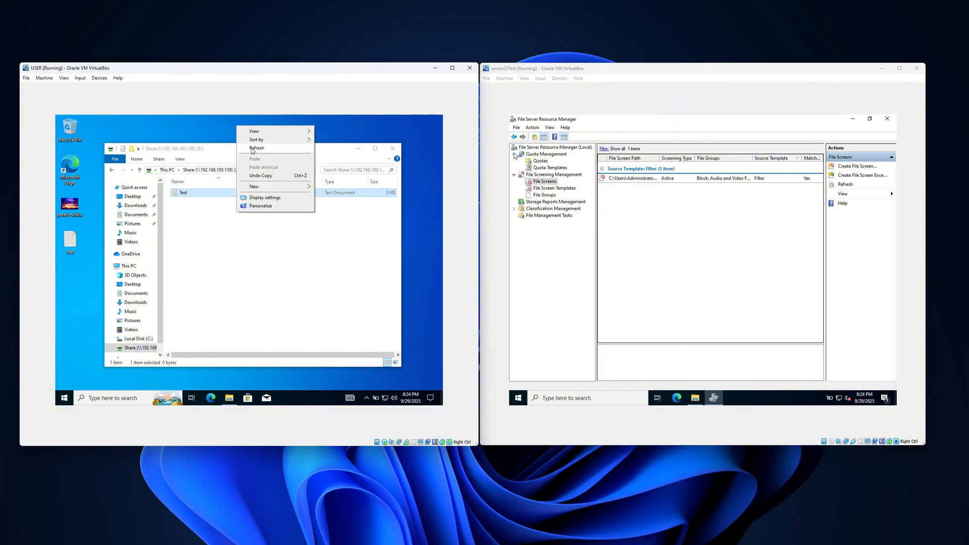
# Create two new text documents with their default names in the Z: drive, and refresh the desktop.
pyautogui.rightClick(204, 228)
pyautogui.moveTo(222, 306)
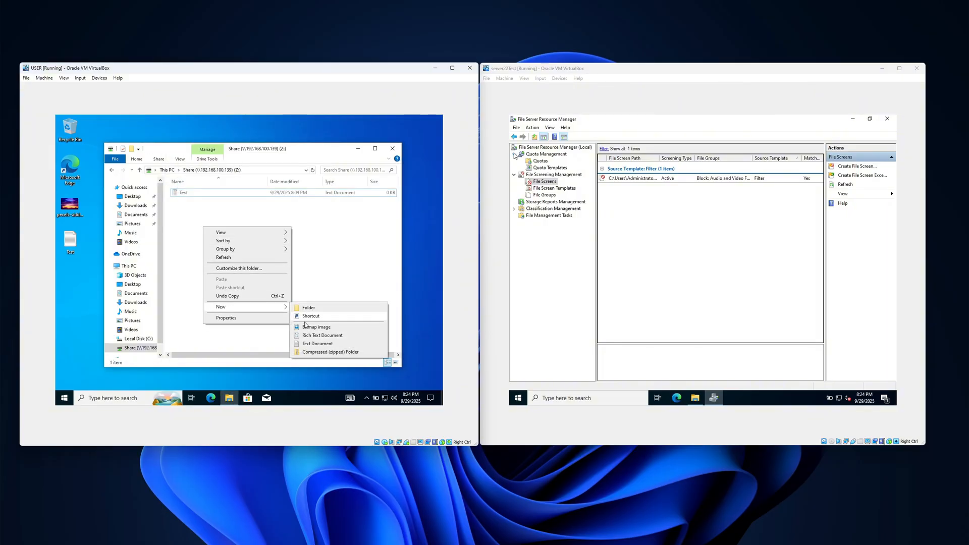
pyautogui.click(315, 344)
pyautogui.click(205, 232)
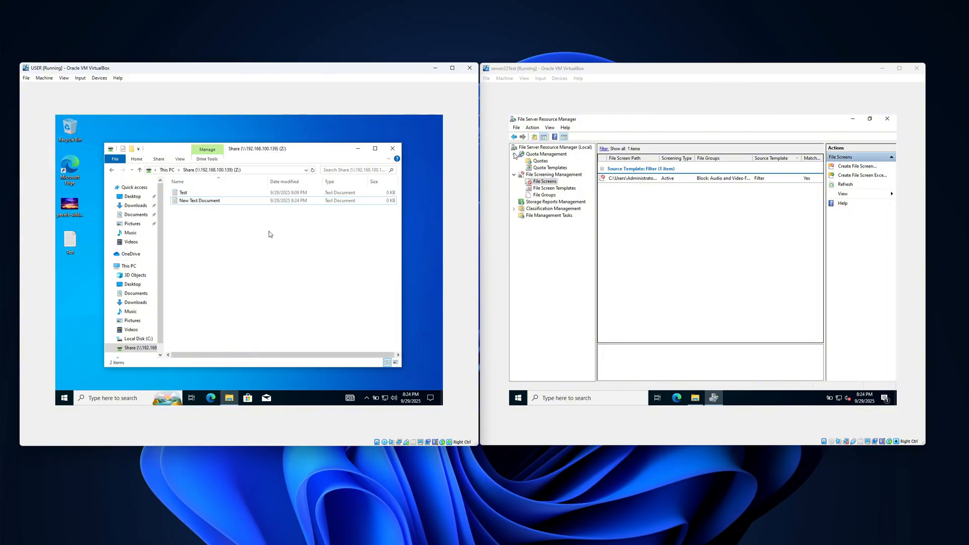
pyautogui.rightClick(226, 227)
pyautogui.moveTo(261, 306)
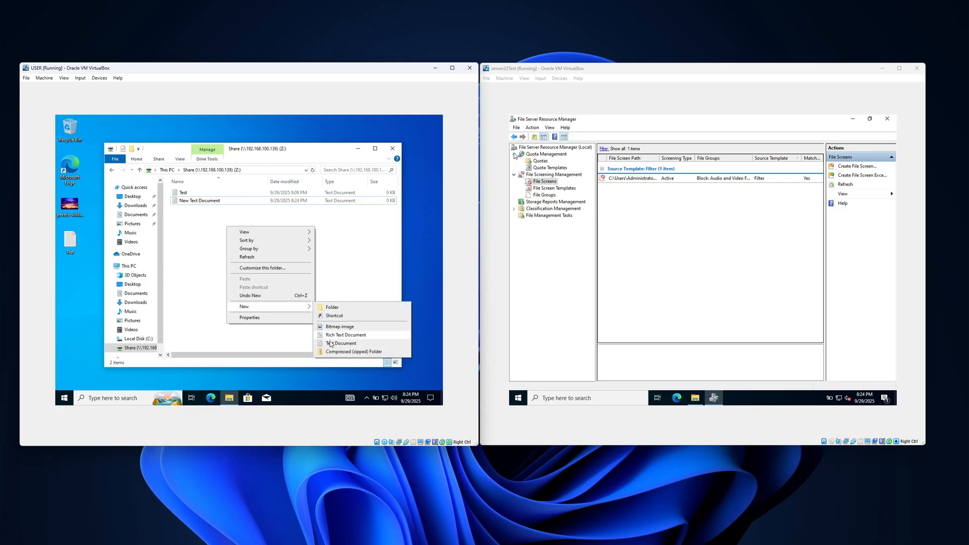
pyautogui.click(343, 344)
pyautogui.rightClick(184, 125)
pyautogui.click(203, 148)
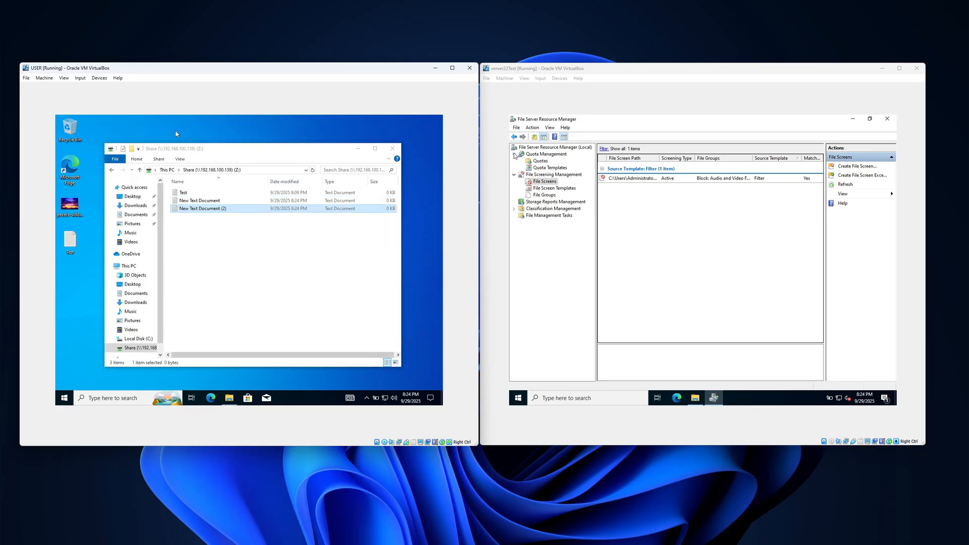
pyautogui.rightClick(175, 131)
pyautogui.click(195, 154)
# Try again to copy the JPG image into the Z: drive, retry once, cancel the copy, and refresh the desktop.
pyautogui.moveTo(66, 207); pyautogui.dragTo(212, 239)
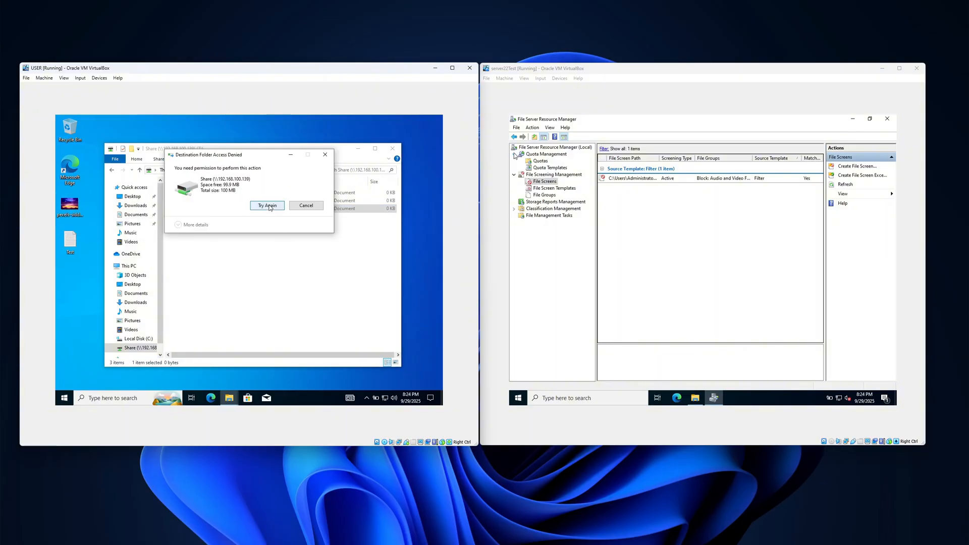
pyautogui.click(259, 204)
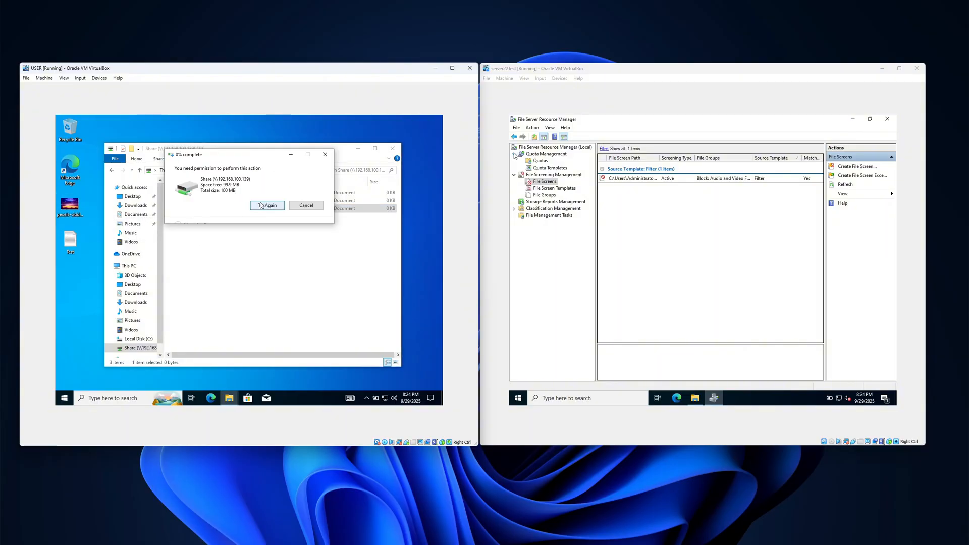
pyautogui.click(308, 206)
pyautogui.rightClick(225, 133)
pyautogui.click(245, 153)
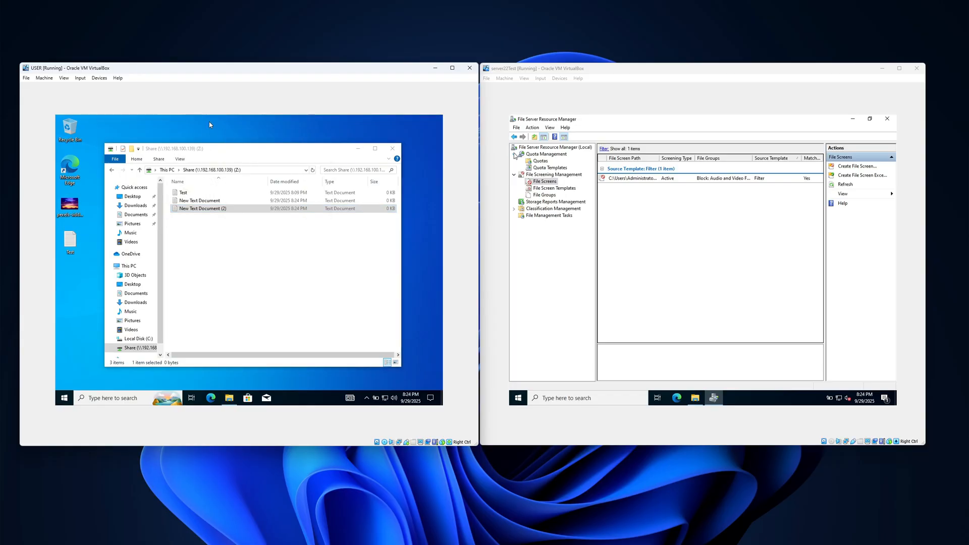
pyautogui.rightClick(209, 122)
pyautogui.click(264, 145)
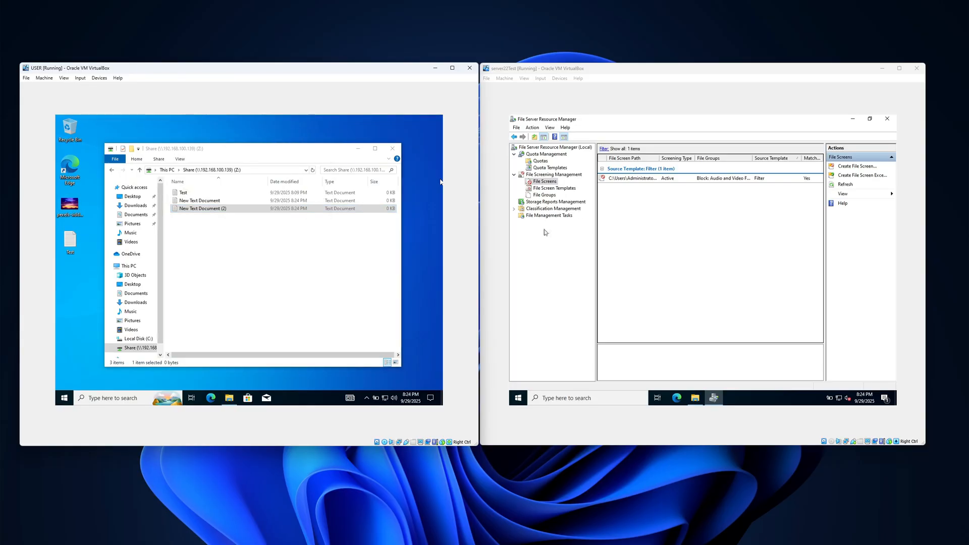